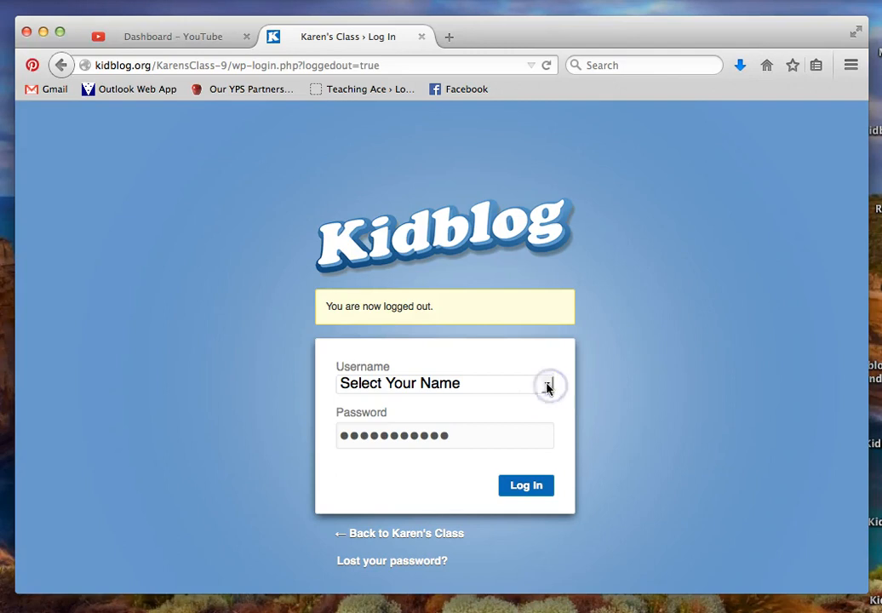
Step: Log in to the class by selecting the teacher's username and entering the account password, and dismiss the browser's password-saving prompt
{"action": "left_click", "coordinate": [526, 418]}
{"action": "left_click_drag", "start_coordinate": [475, 438], "coordinate": [334, 439]}
{"action": "type", "text": "•"}
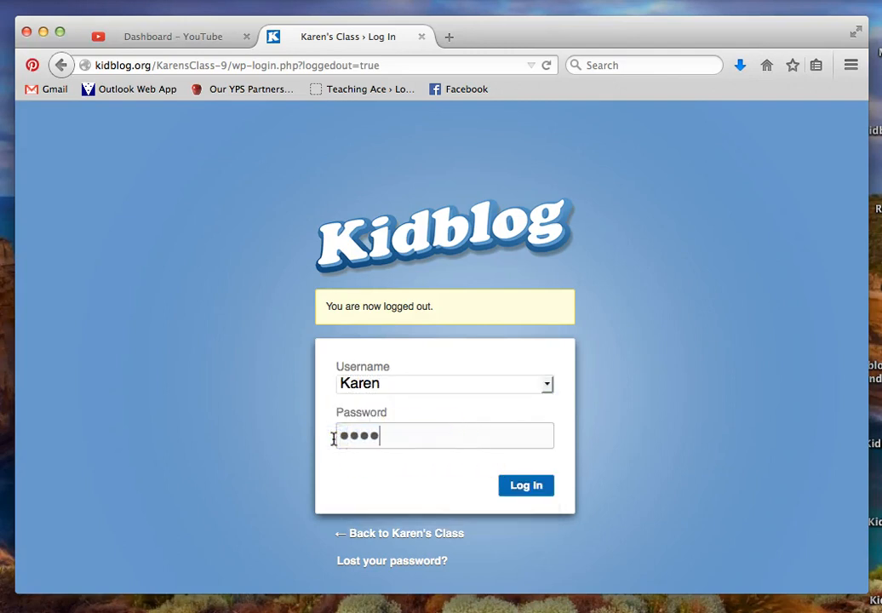
{"action": "left_click", "coordinate": [508, 490]}
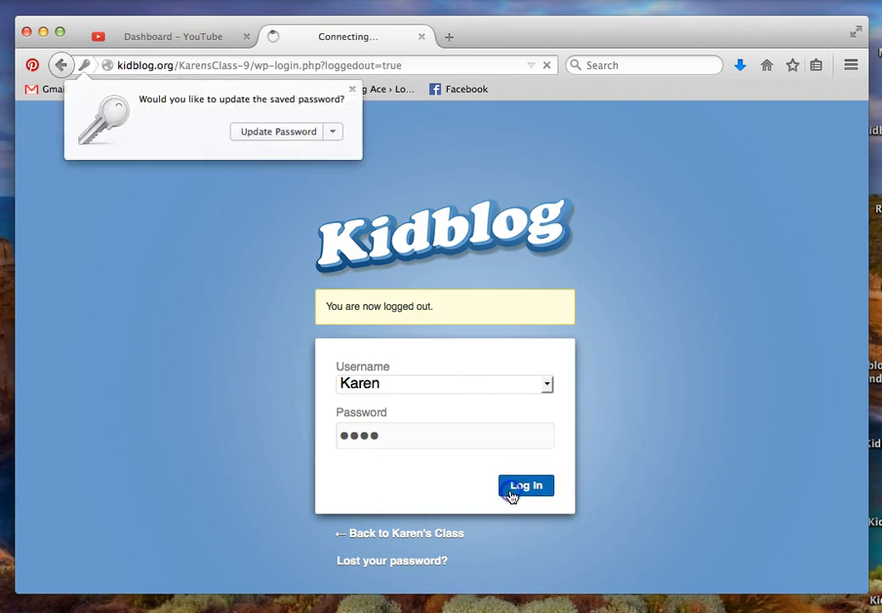
{"action": "left_click", "coordinate": [352, 88]}
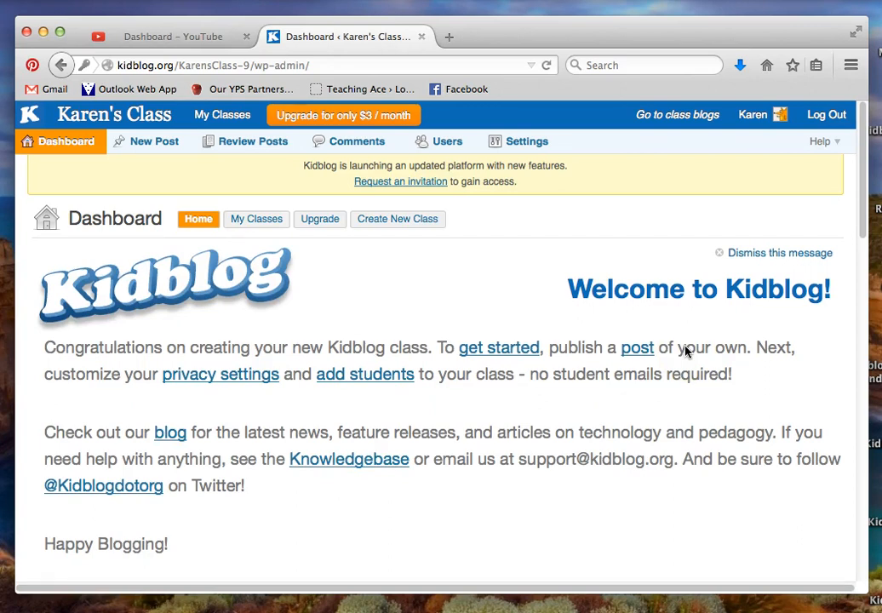
Step: Check how the class blog page currently looks and open the theme settings of the class
{"action": "left_click", "coordinate": [672, 118]}
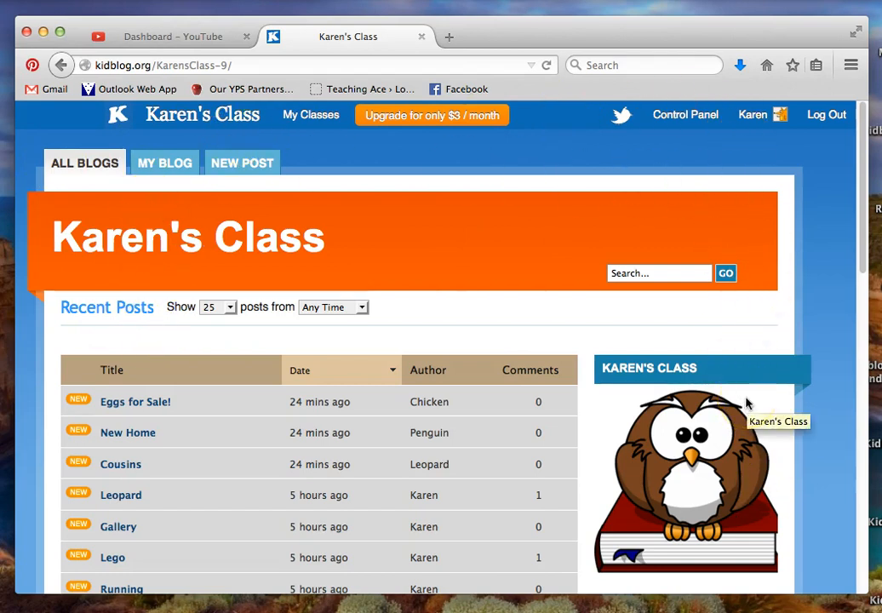
{"action": "left_click", "coordinate": [672, 118]}
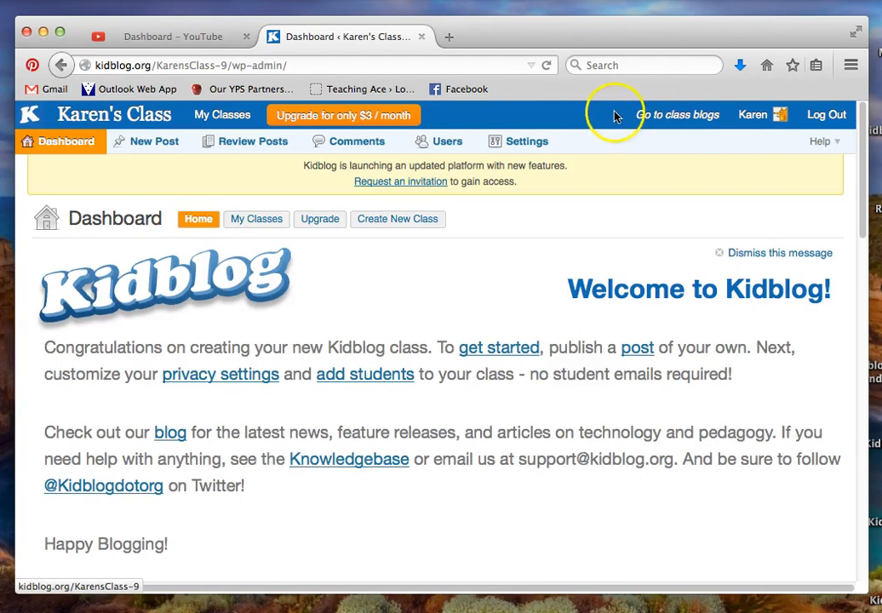
{"action": "left_click", "coordinate": [527, 142]}
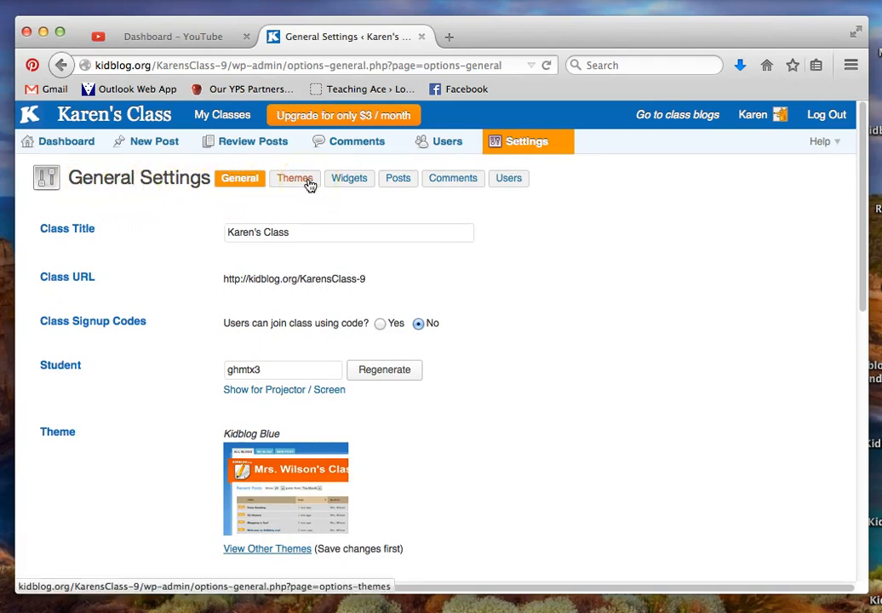
{"action": "left_click", "coordinate": [308, 182]}
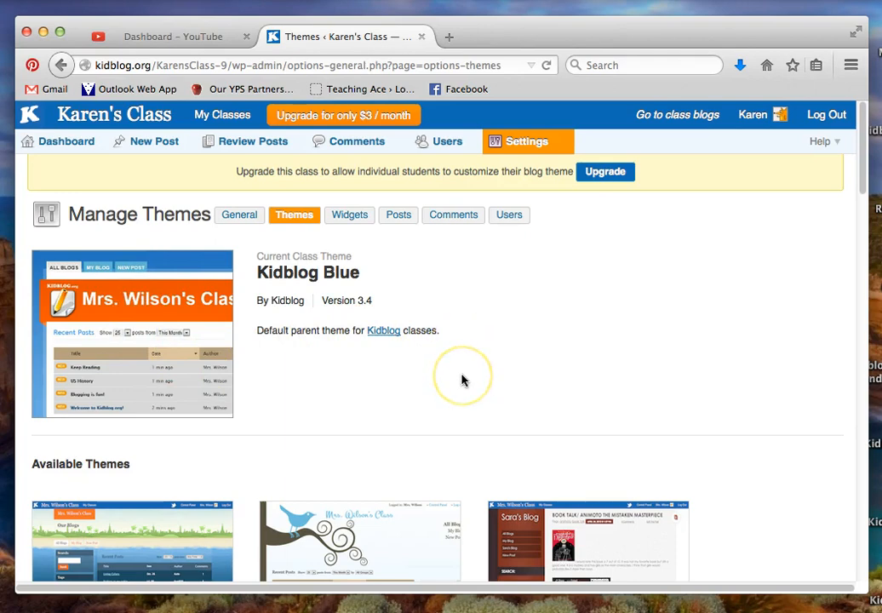
Step: Browse the full list of available class themes and examine their thumbnails
{"action": "scroll", "coordinate": [462, 381], "scroll_direction": "down", "scroll_amount": 10}
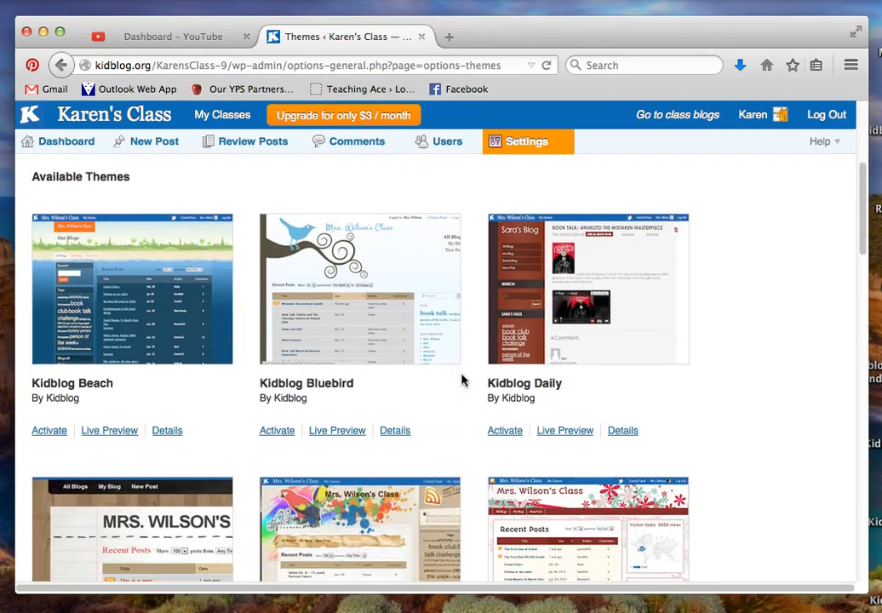
{"action": "scroll", "coordinate": [462, 381], "scroll_direction": "down", "scroll_amount": 6}
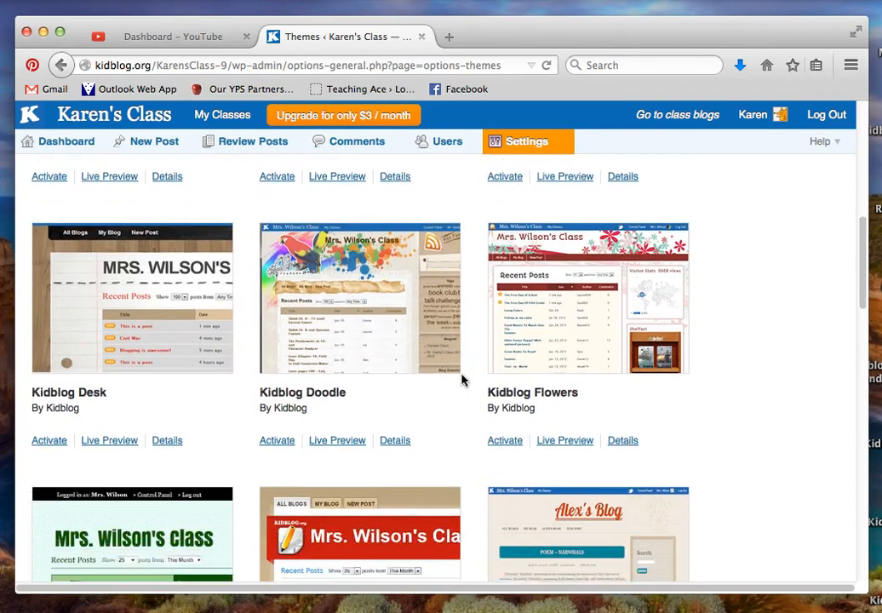
{"action": "scroll", "coordinate": [462, 381], "scroll_direction": "down", "scroll_amount": 5}
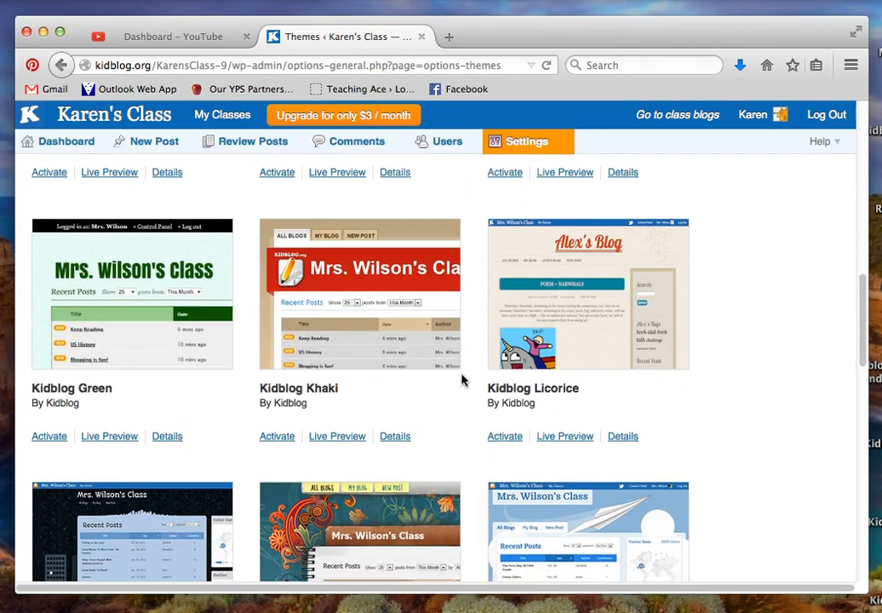
{"action": "scroll", "coordinate": [463, 378], "scroll_direction": "down", "scroll_amount": 3}
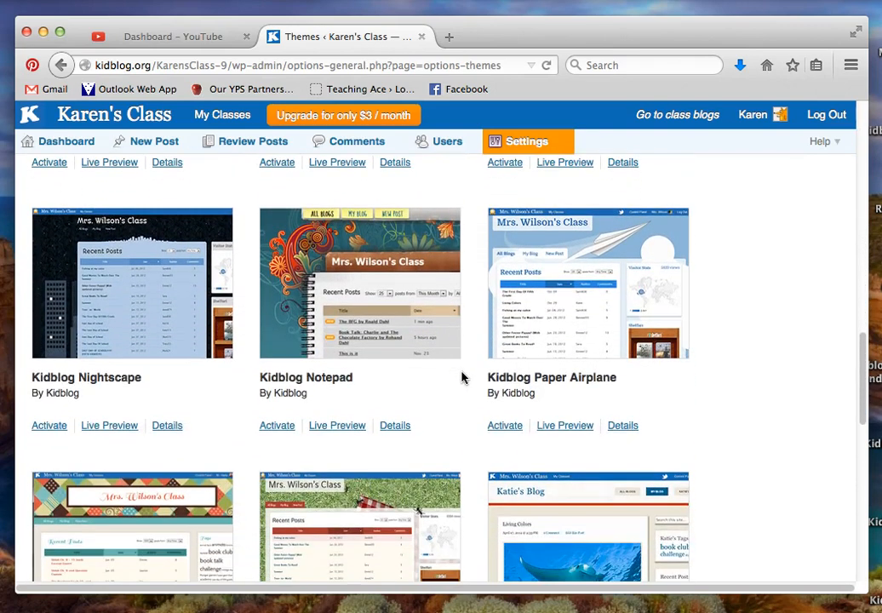
{"action": "scroll", "coordinate": [462, 378], "scroll_direction": "down", "scroll_amount": 5}
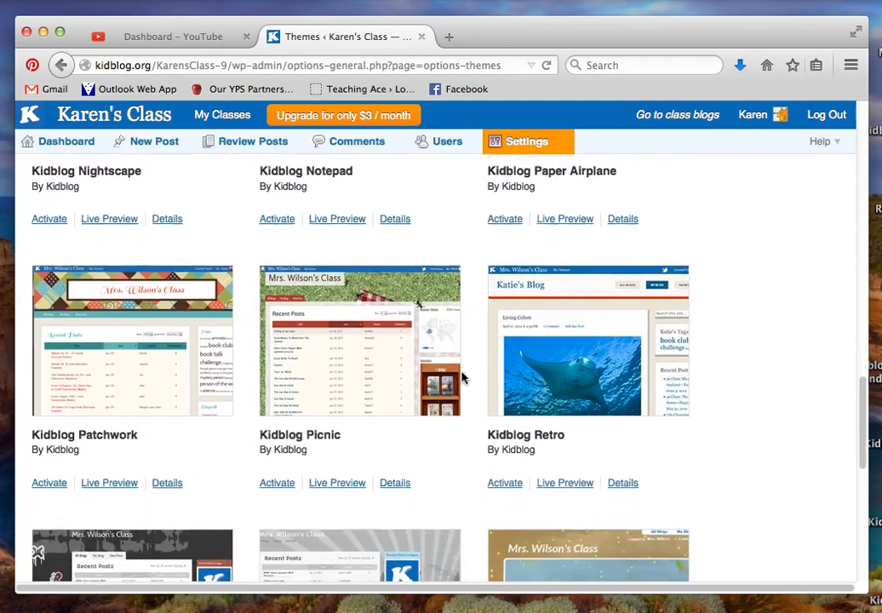
{"action": "scroll", "coordinate": [462, 378], "scroll_direction": "down", "scroll_amount": 8}
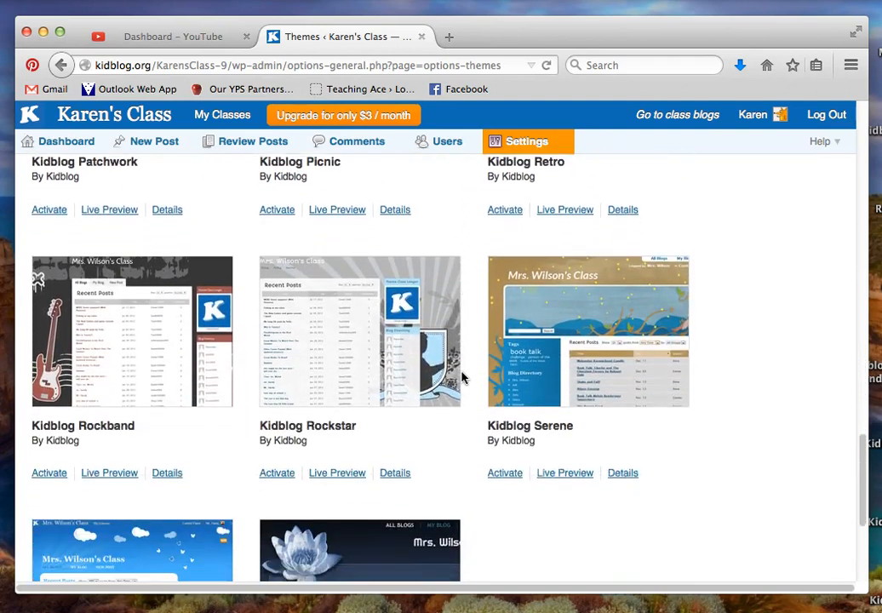
{"action": "scroll", "coordinate": [462, 378], "scroll_direction": "down", "scroll_amount": 3}
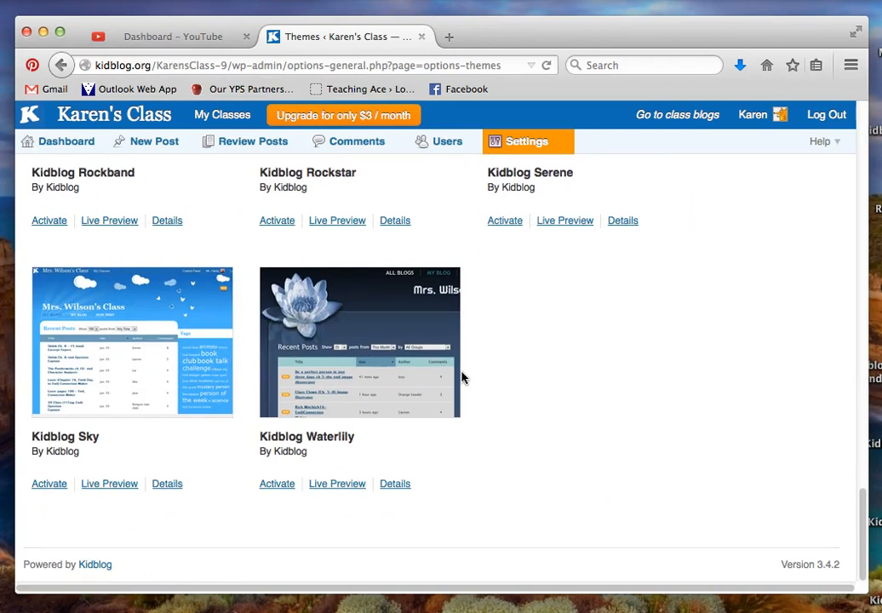
{"action": "scroll", "coordinate": [462, 378], "scroll_direction": "up", "scroll_amount": 12}
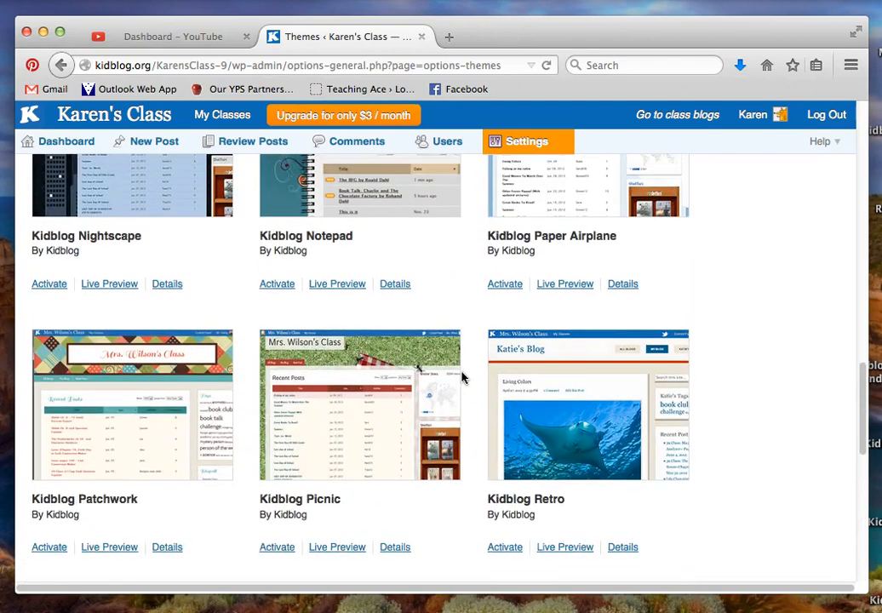
{"action": "scroll", "coordinate": [462, 378], "scroll_direction": "up", "scroll_amount": 6}
{"action": "scroll", "coordinate": [462, 378], "scroll_direction": "up", "scroll_amount": 8}
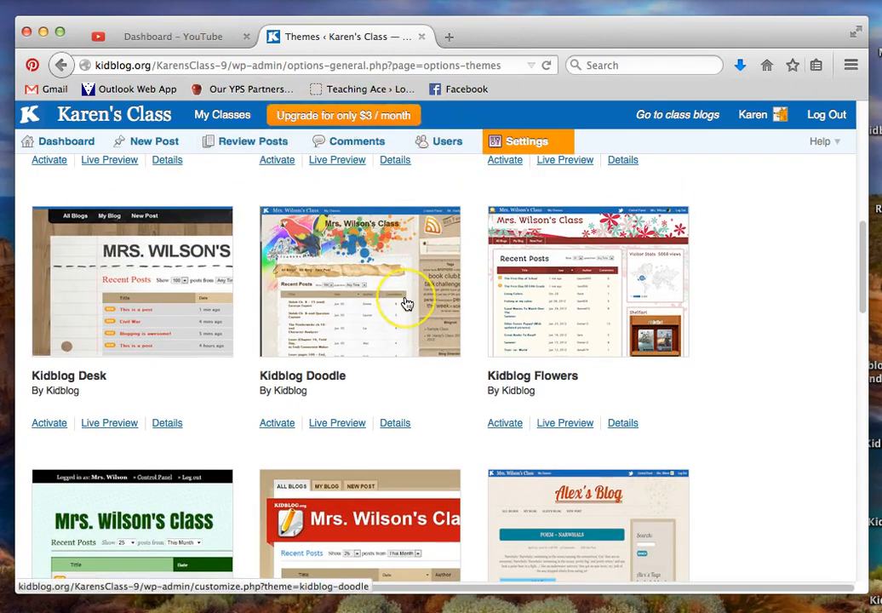
{"action": "scroll", "coordinate": [407, 304], "scroll_direction": "up", "scroll_amount": 9}
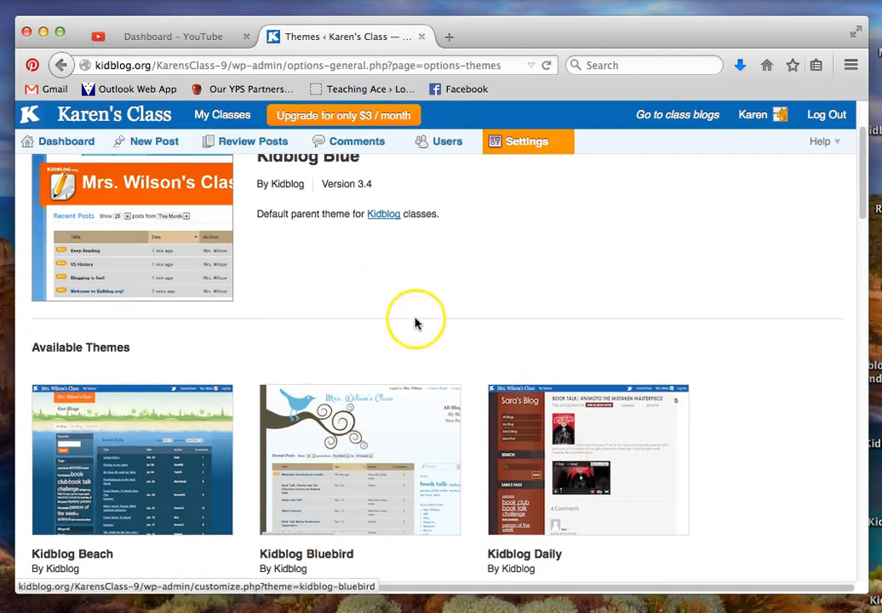
{"action": "scroll", "coordinate": [415, 321], "scroll_direction": "up", "scroll_amount": 1}
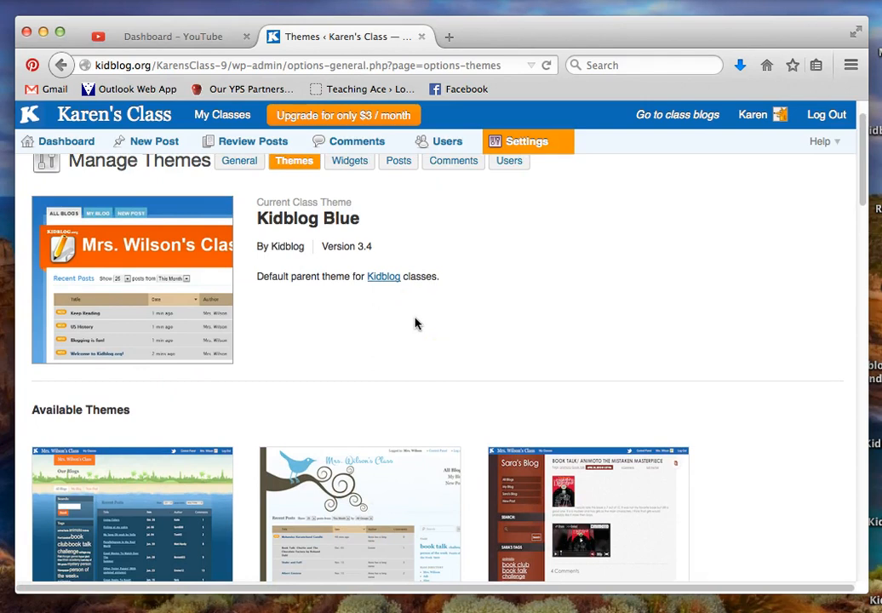
Step: Activate the Kidblog Beach theme for the class and review the whole class blog page with it
{"action": "scroll", "coordinate": [415, 322], "scroll_direction": "down", "scroll_amount": 2}
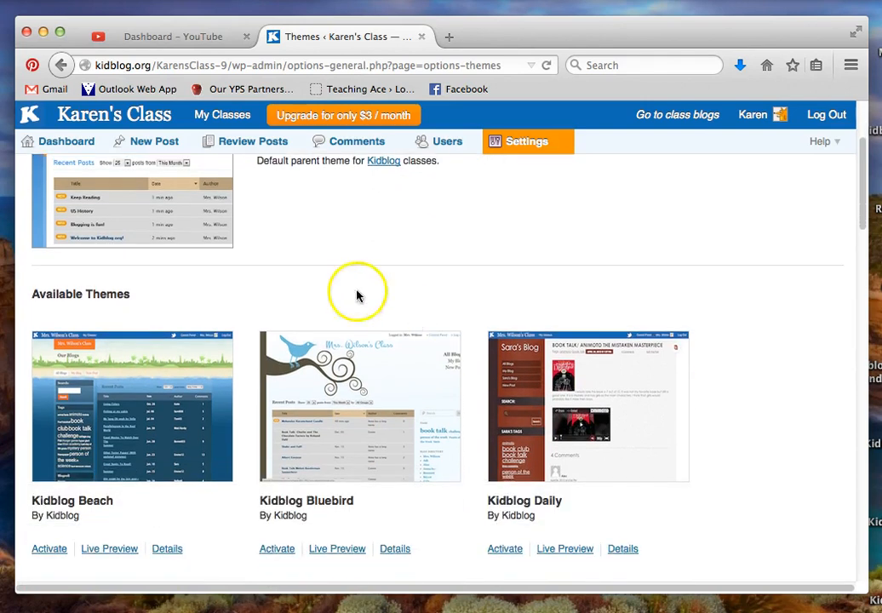
{"action": "left_click", "coordinate": [47, 549]}
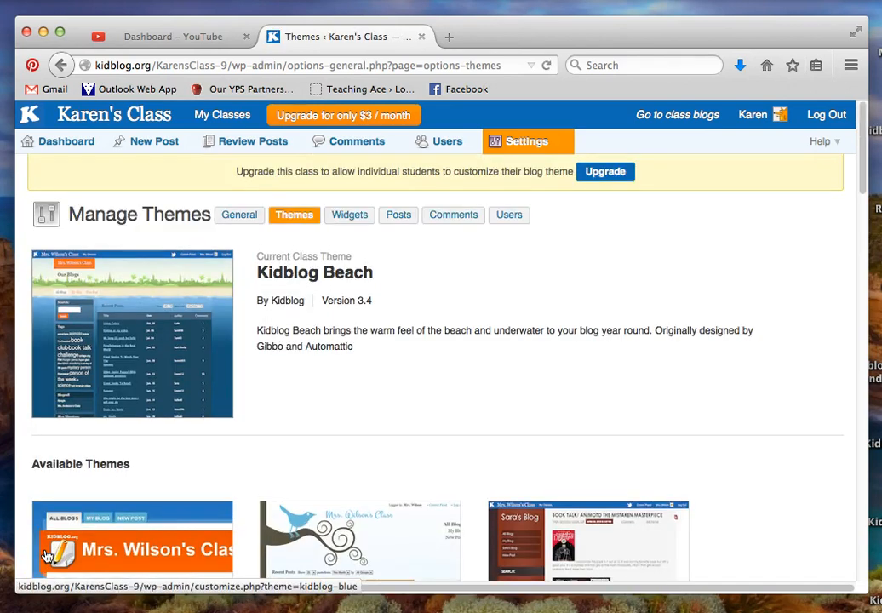
{"action": "left_click", "coordinate": [666, 126]}
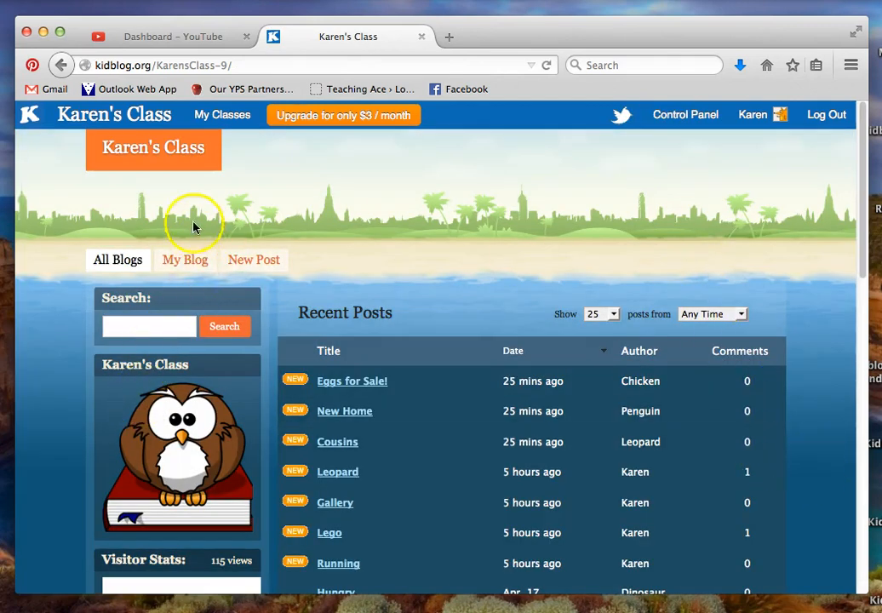
{"action": "scroll", "coordinate": [811, 431], "scroll_direction": "down", "scroll_amount": 5}
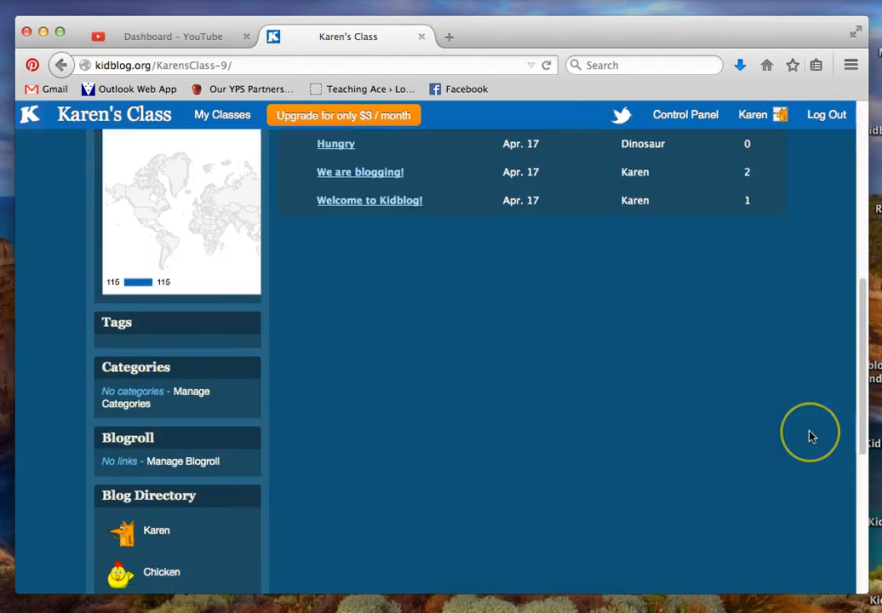
{"action": "scroll", "coordinate": [812, 437], "scroll_direction": "down", "scroll_amount": 5}
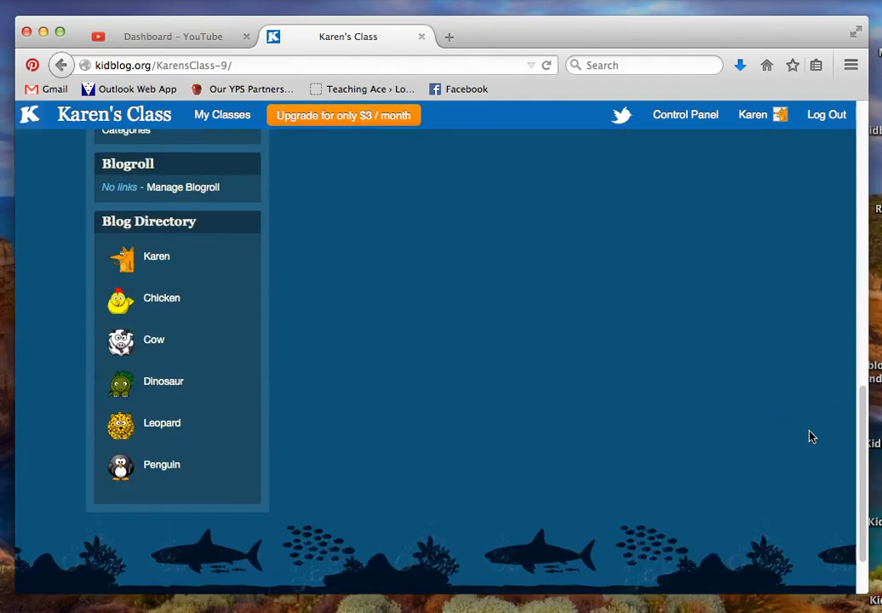
{"action": "scroll", "coordinate": [811, 437], "scroll_direction": "down", "scroll_amount": 1}
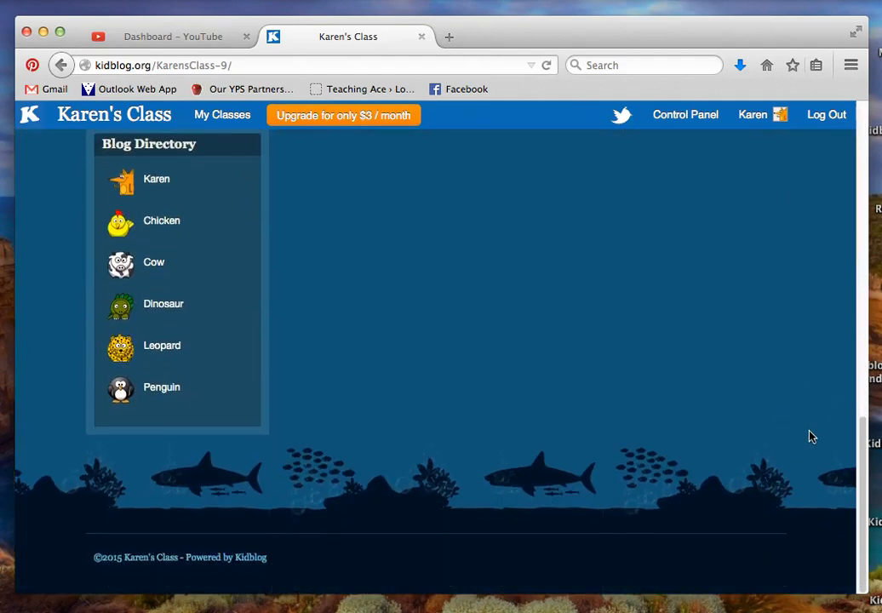
{"action": "scroll", "coordinate": [812, 437], "scroll_direction": "up", "scroll_amount": 15}
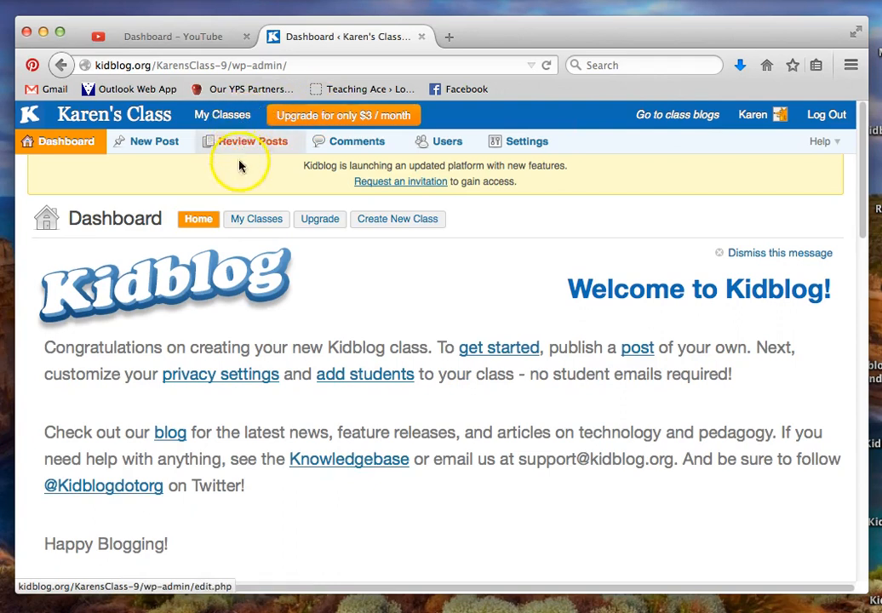
Step: Return to the class theme settings and bring up the list of available themes
{"action": "left_click", "coordinate": [510, 143]}
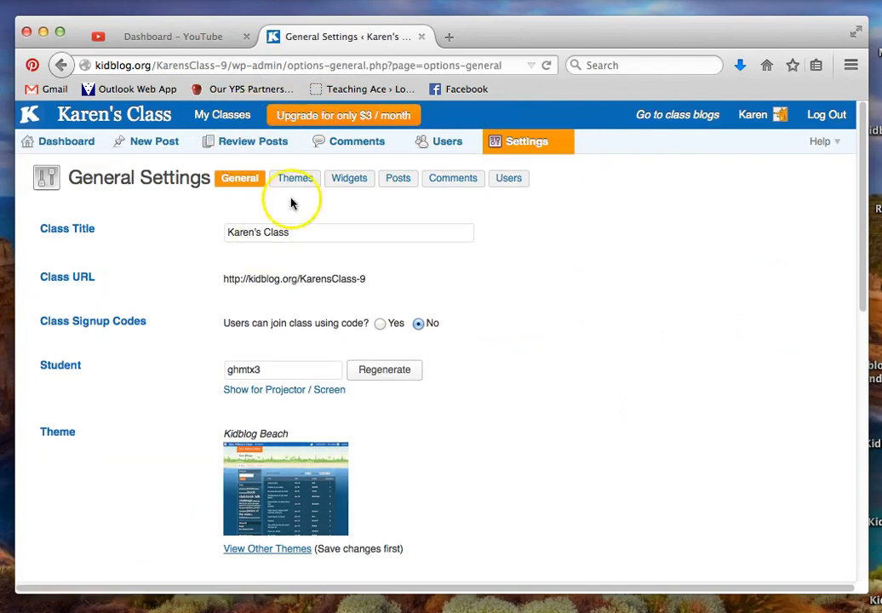
{"action": "left_click", "coordinate": [295, 182]}
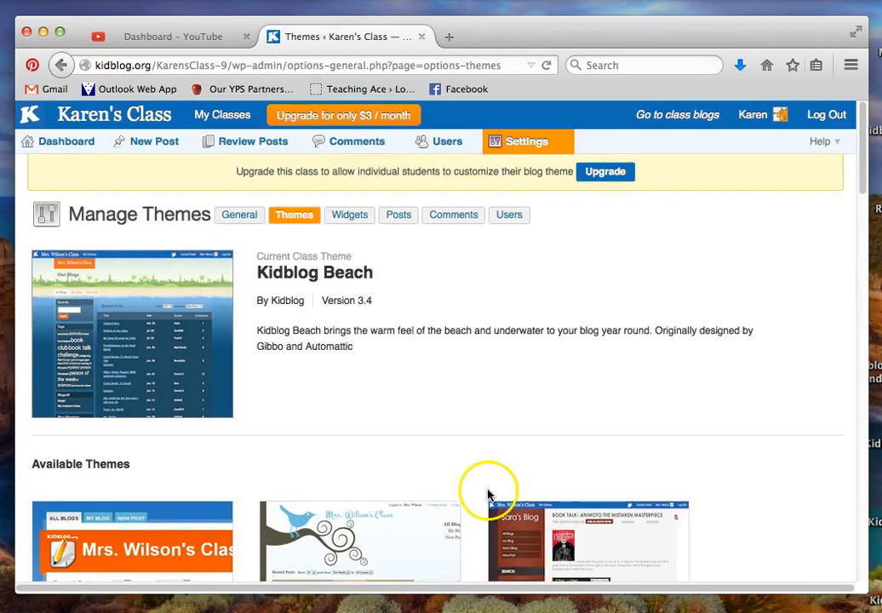
{"action": "scroll", "coordinate": [488, 490], "scroll_direction": "down", "scroll_amount": 3}
{"action": "scroll", "coordinate": [488, 478], "scroll_direction": "down", "scroll_amount": 1}
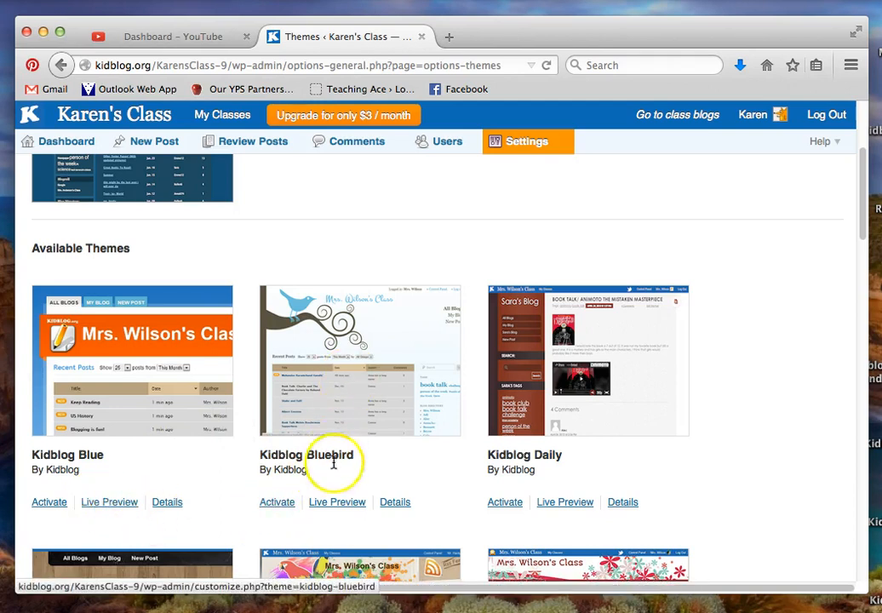
Step: Preview the Kidblog Bluebird theme live on the class blog and leave the preview without activating it
{"action": "left_click", "coordinate": [333, 509]}
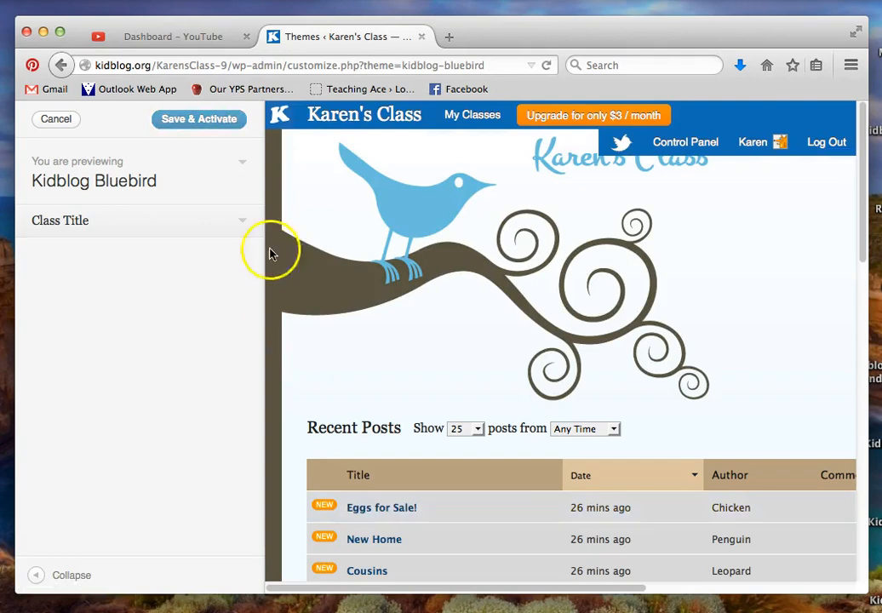
{"action": "scroll", "coordinate": [803, 364], "scroll_direction": "down", "scroll_amount": 10}
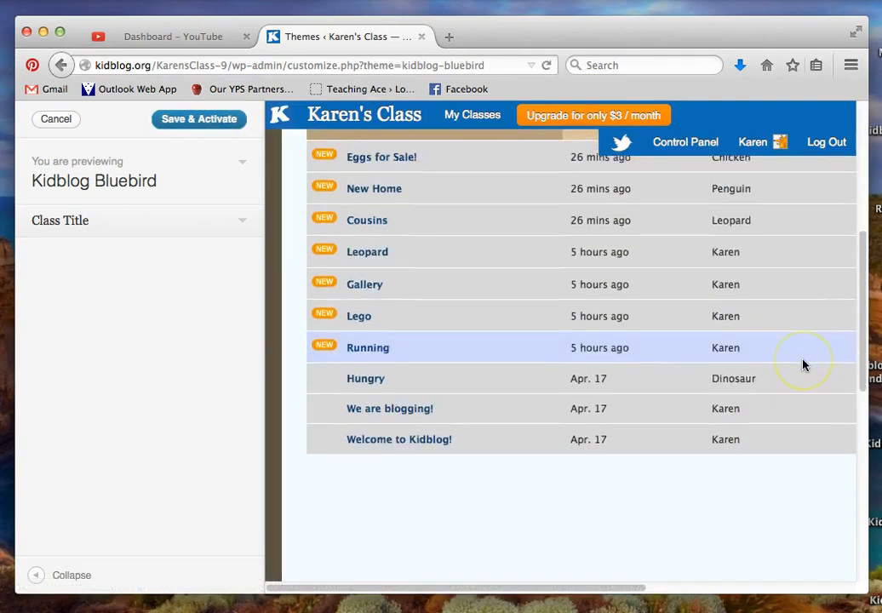
{"action": "scroll", "coordinate": [803, 365], "scroll_direction": "up", "scroll_amount": 10}
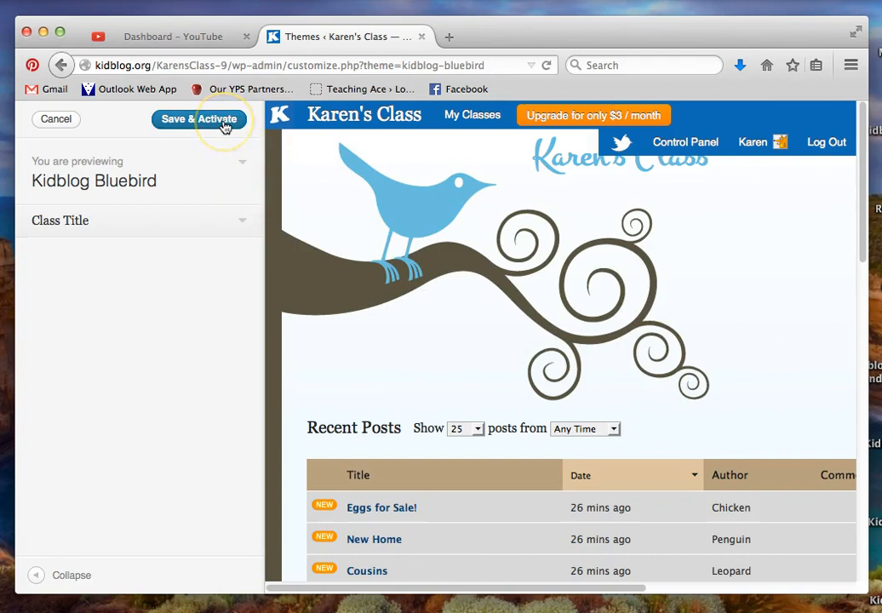
{"action": "left_click", "coordinate": [56, 119]}
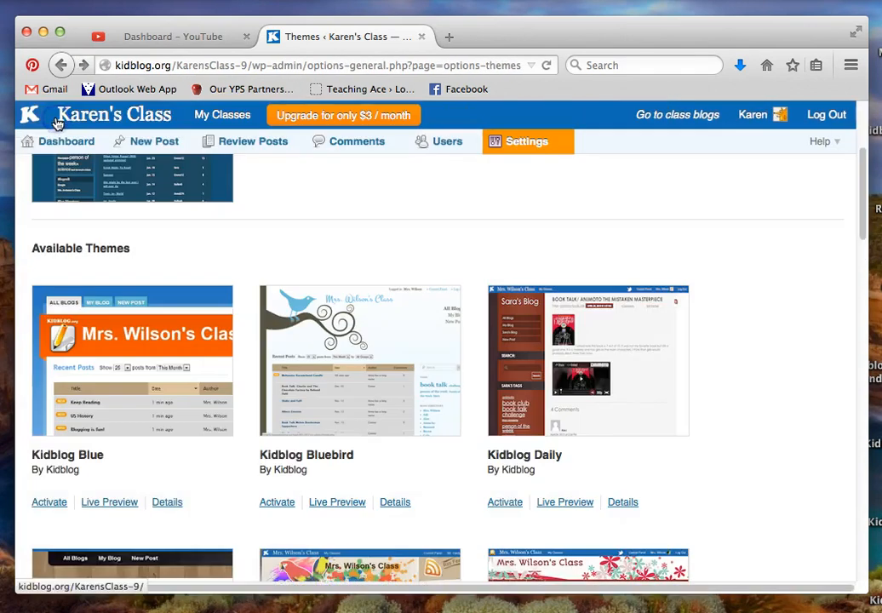
Step: Preview the Kidblog Daily theme live on the class blog, then save and activate it
{"action": "left_click", "coordinate": [536, 369]}
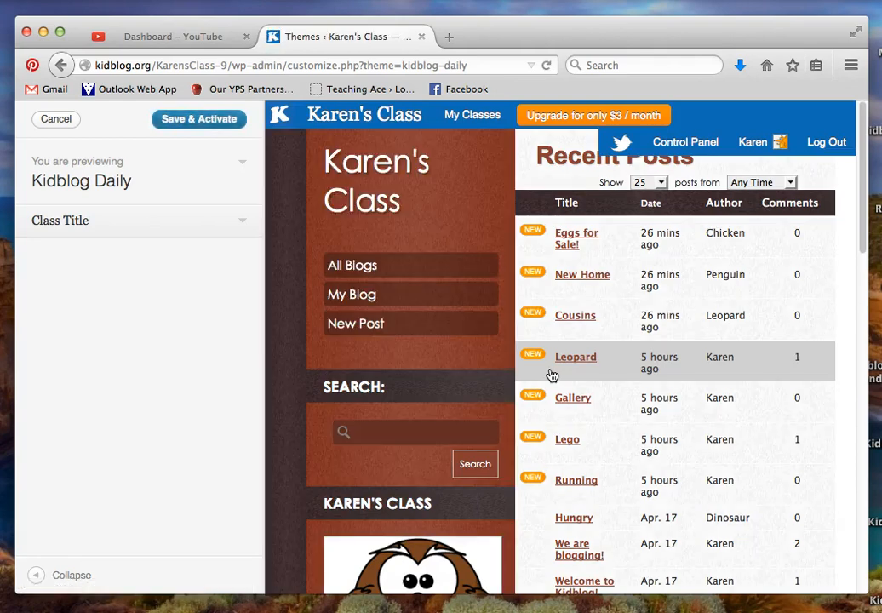
{"action": "scroll", "coordinate": [528, 305], "scroll_direction": "down", "scroll_amount": 5}
{"action": "scroll", "coordinate": [528, 308], "scroll_direction": "down", "scroll_amount": 3}
{"action": "scroll", "coordinate": [527, 309], "scroll_direction": "up", "scroll_amount": 8}
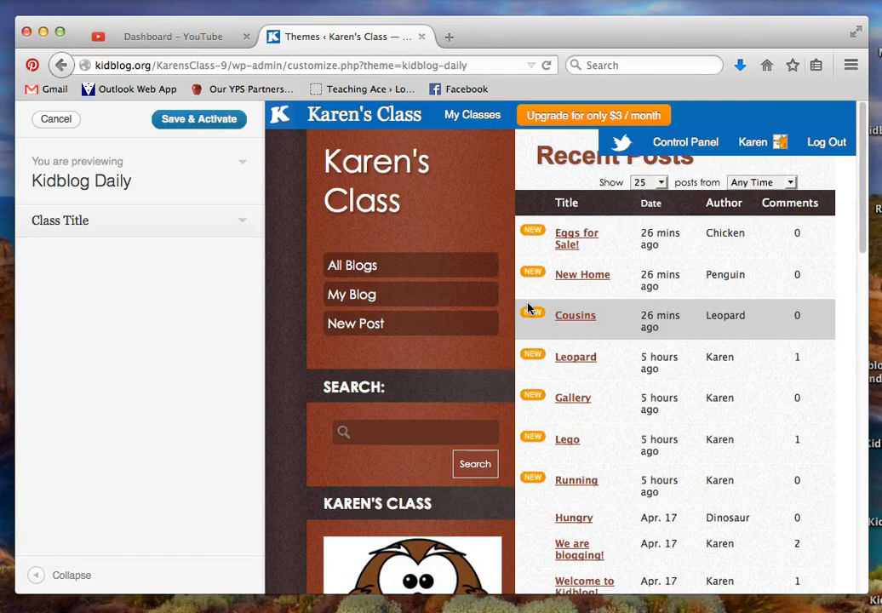
{"action": "left_click", "coordinate": [203, 124]}
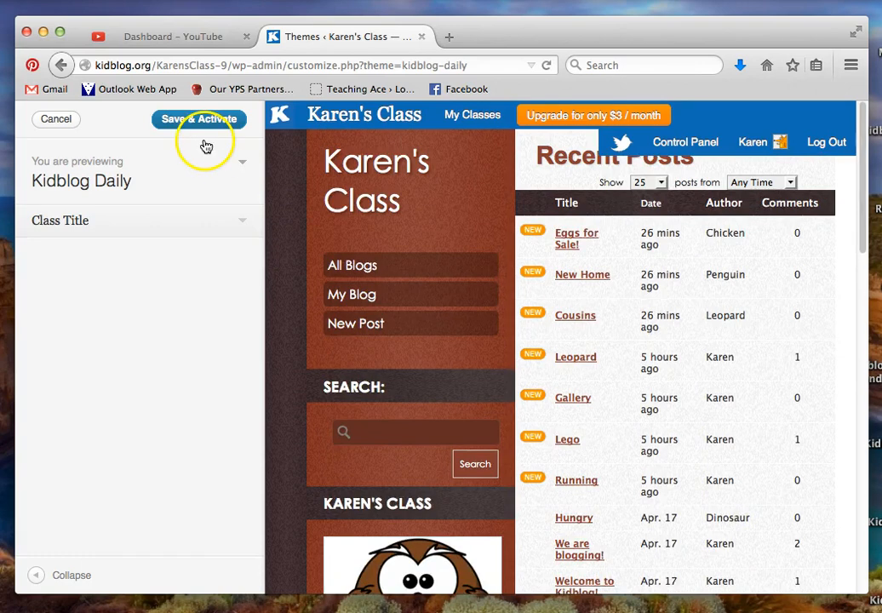
Step: Leave the Kidblog Daily preview and open a live preview of the Kidblog Green theme from the available themes
{"action": "left_click", "coordinate": [61, 119]}
{"action": "scroll", "coordinate": [184, 347], "scroll_direction": "down", "scroll_amount": 5}
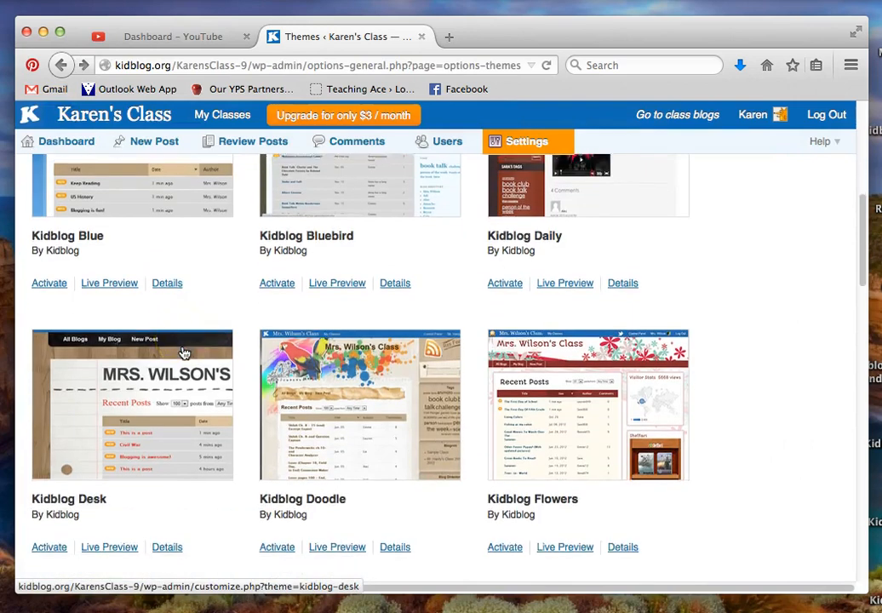
{"action": "scroll", "coordinate": [185, 354], "scroll_direction": "down", "scroll_amount": 3}
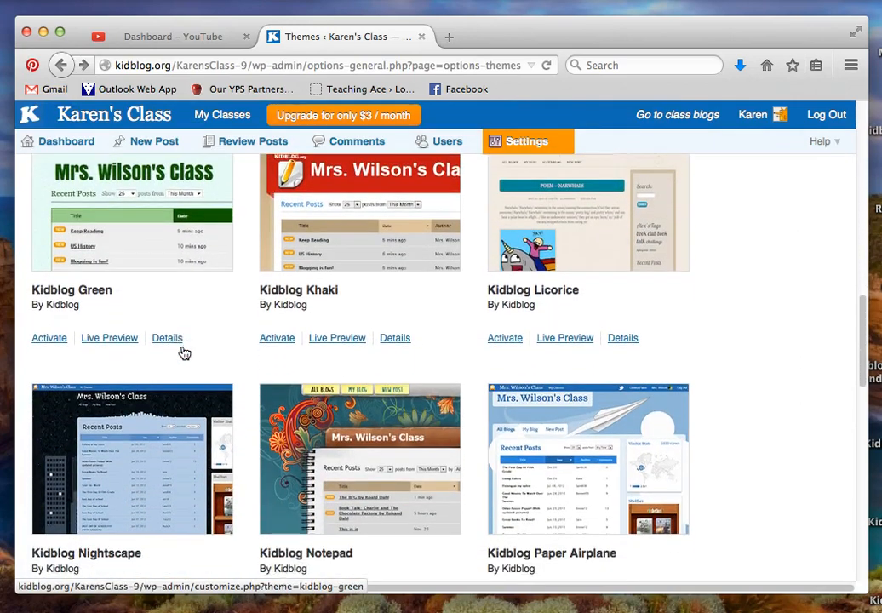
{"action": "scroll", "coordinate": [185, 353], "scroll_direction": "up", "scroll_amount": 2}
{"action": "left_click", "coordinate": [176, 348]}
{"action": "left_click", "coordinate": [107, 305]}
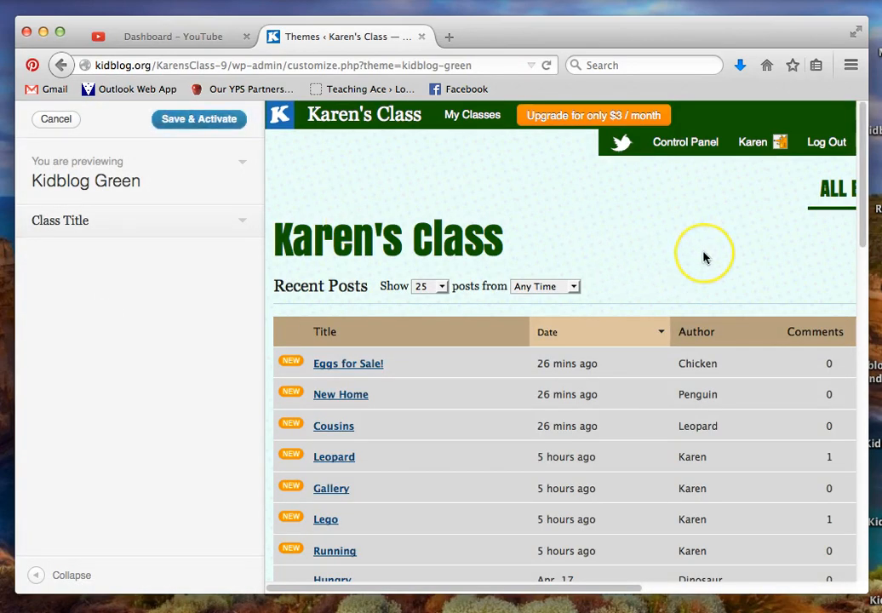
Step: Look across the full width of the Kidblog Green preview, then save and activate the theme for the class
{"action": "scroll", "coordinate": [705, 256], "scroll_direction": "right", "scroll_amount": 5}
{"action": "scroll", "coordinate": [704, 257], "scroll_direction": "left", "scroll_amount": 5}
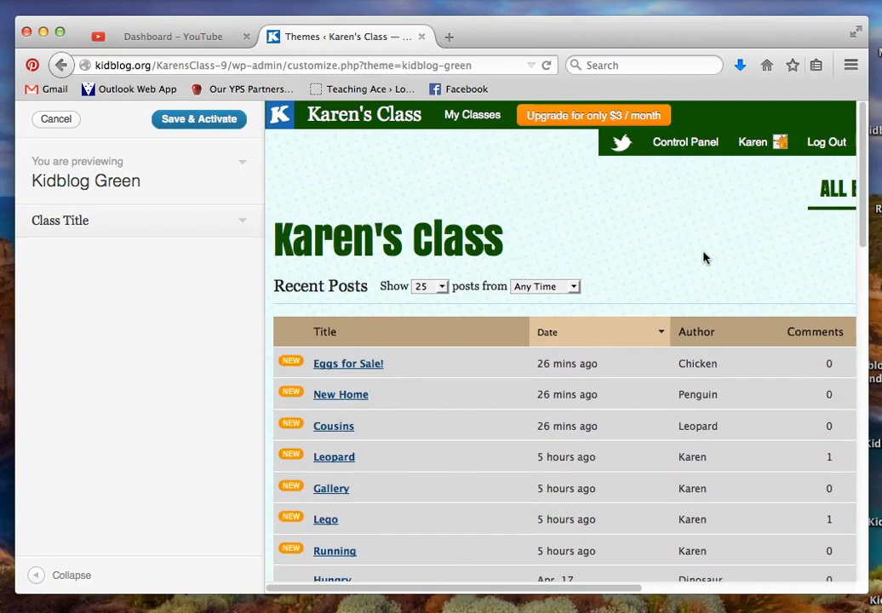
{"action": "left_click", "coordinate": [226, 120]}
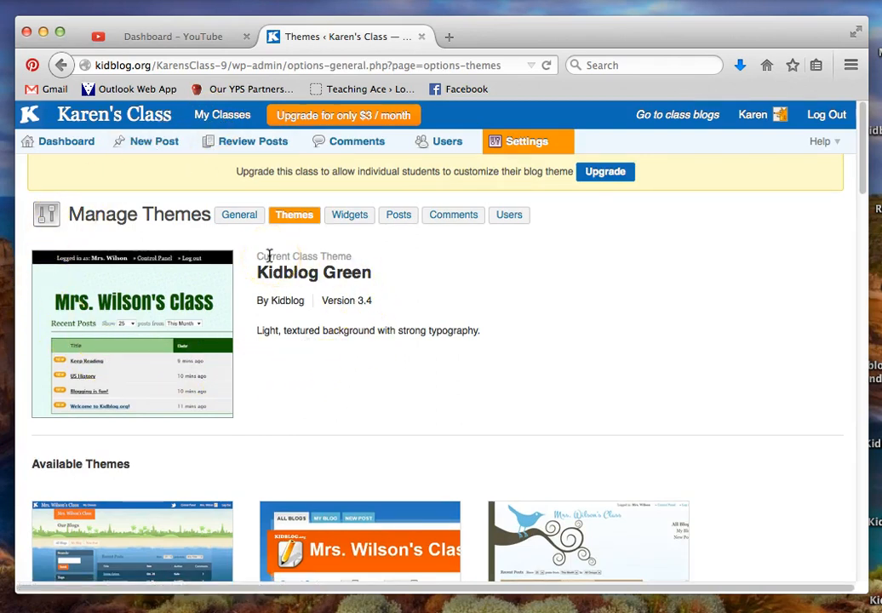
Step: Go to the class blogs page and review its post list and sidebar widgets in the Kidblog Green theme
{"action": "left_click", "coordinate": [669, 115]}
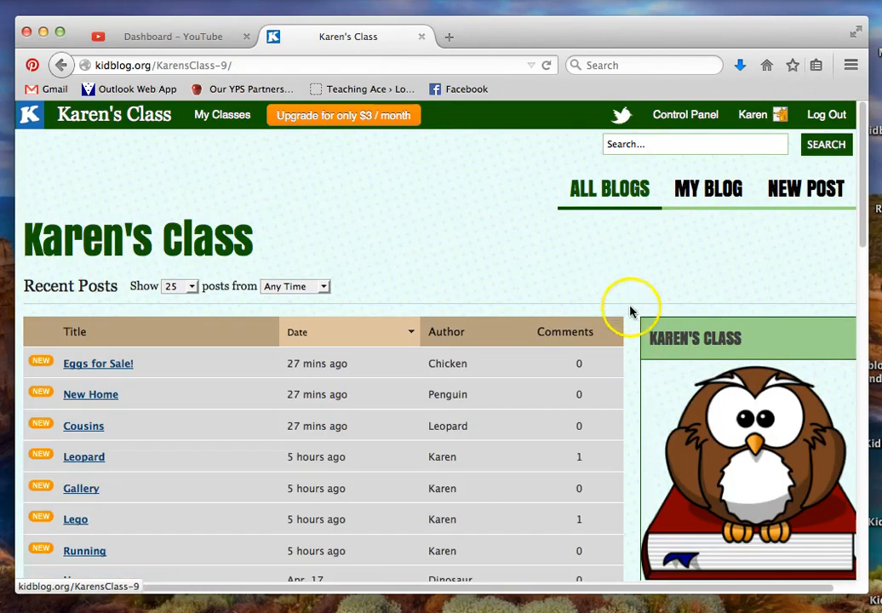
{"action": "scroll", "coordinate": [632, 309], "scroll_direction": "down", "scroll_amount": 5}
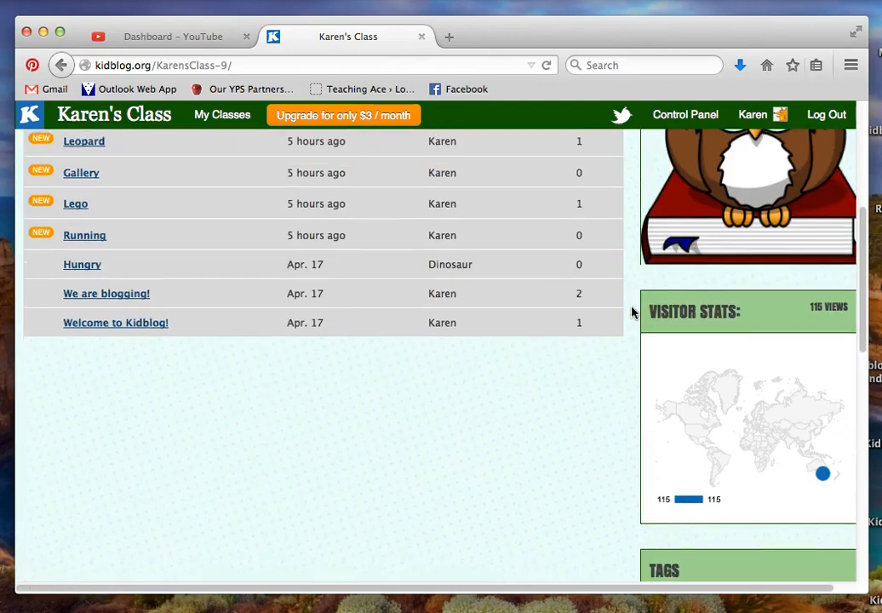
{"action": "scroll", "coordinate": [632, 312], "scroll_direction": "up", "scroll_amount": 5}
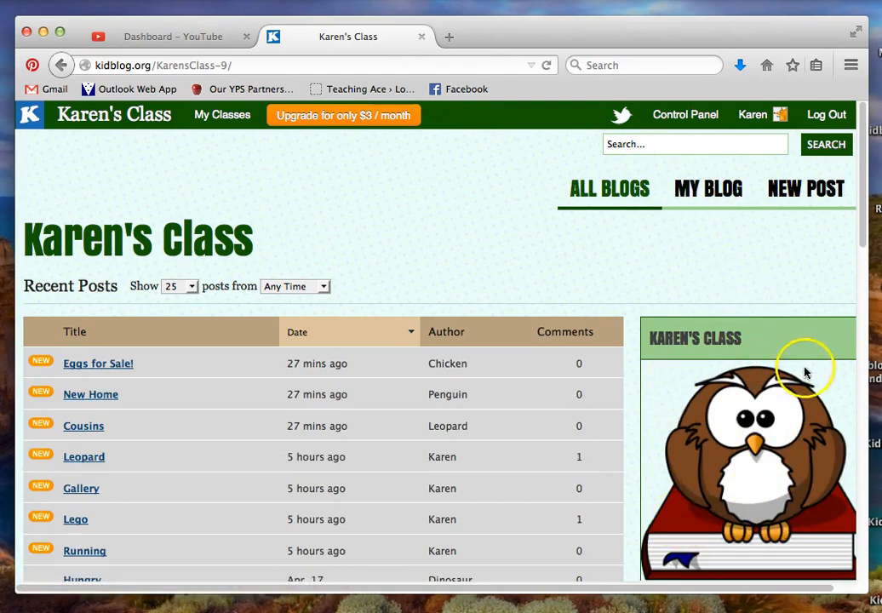
{"action": "scroll", "coordinate": [725, 564], "scroll_direction": "down", "scroll_amount": 4}
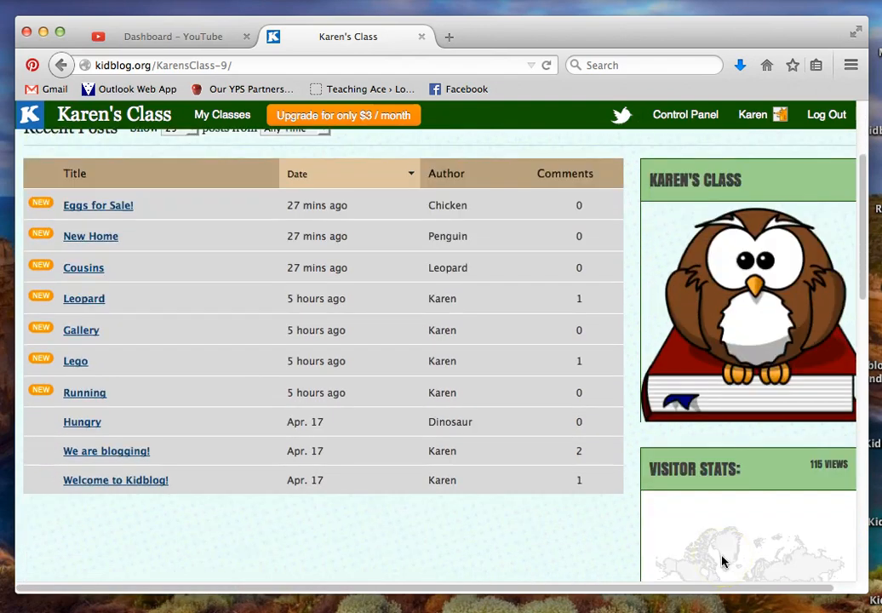
{"action": "scroll", "coordinate": [723, 562], "scroll_direction": "up", "scroll_amount": 1}
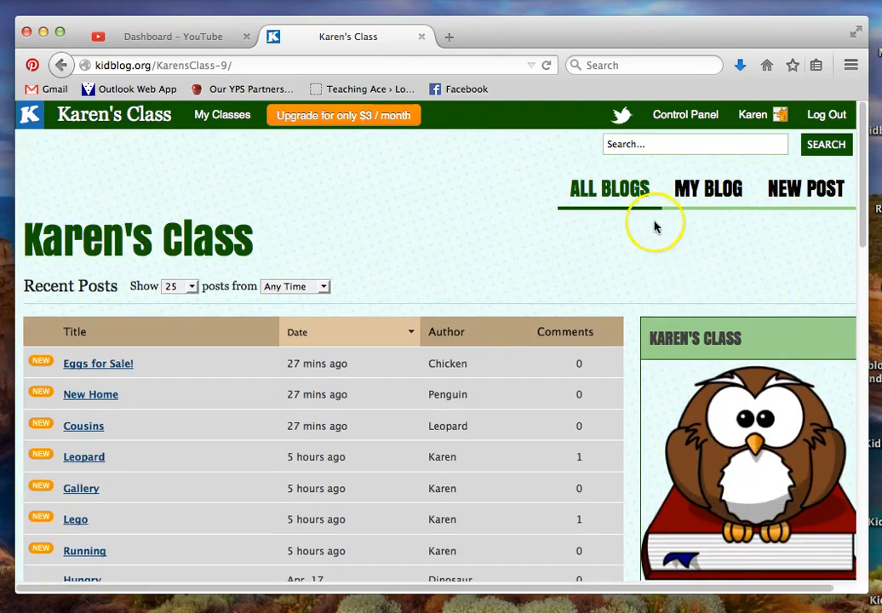
Step: Return to the control panel and open the class's general settings at the Class Avatar section
{"action": "left_click", "coordinate": [673, 124]}
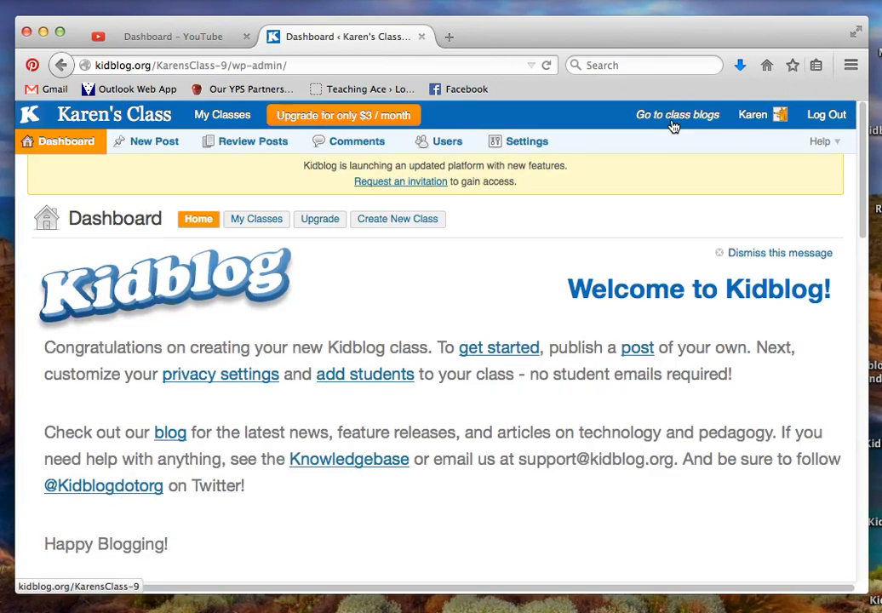
{"action": "left_click", "coordinate": [519, 144]}
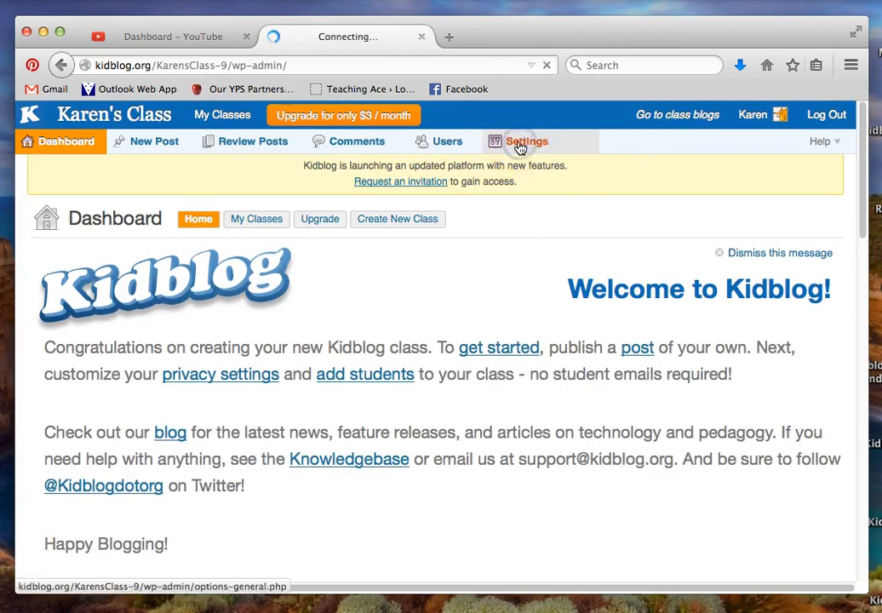
{"action": "left_click", "coordinate": [442, 194]}
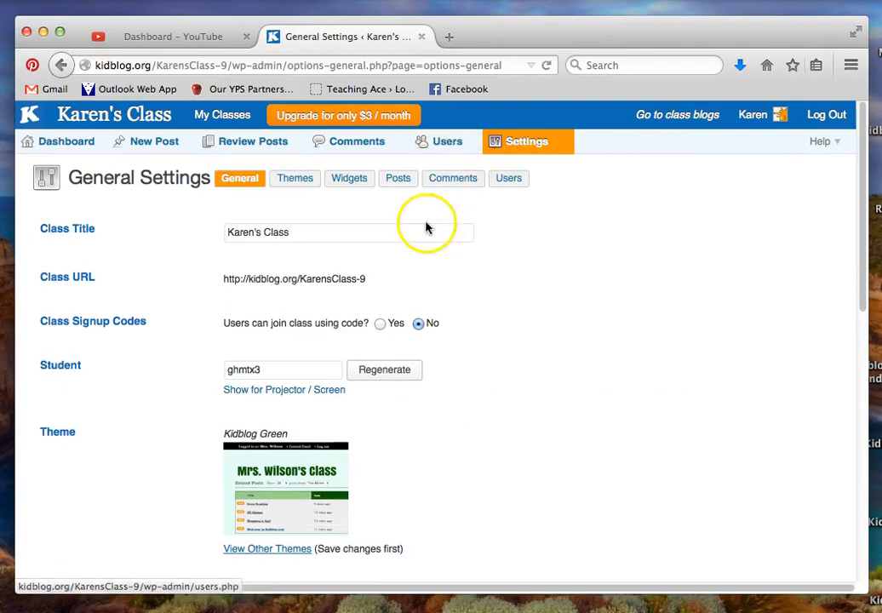
{"action": "scroll", "coordinate": [442, 492], "scroll_direction": "down", "scroll_amount": 5}
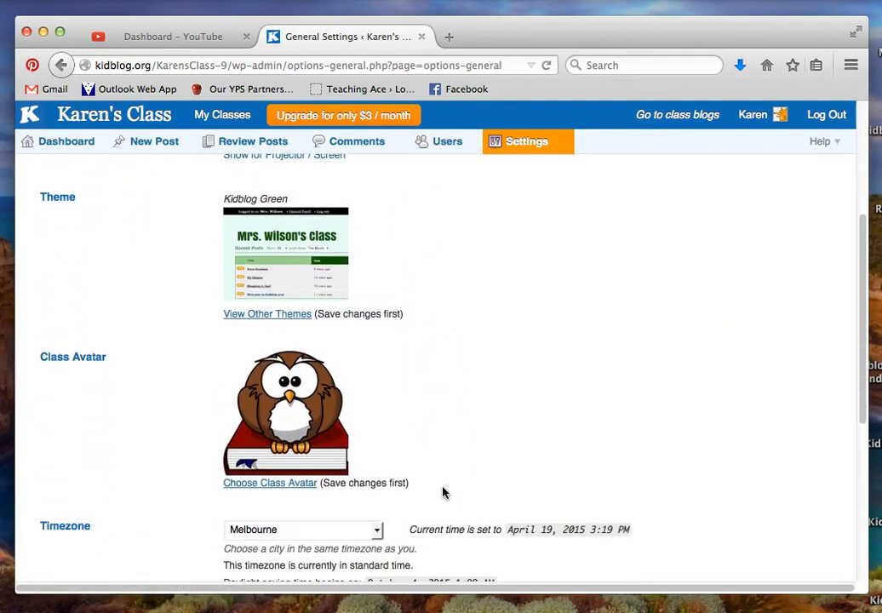
{"action": "scroll", "coordinate": [443, 494], "scroll_direction": "up", "scroll_amount": 5}
{"action": "scroll", "coordinate": [452, 466], "scroll_direction": "down", "scroll_amount": 4}
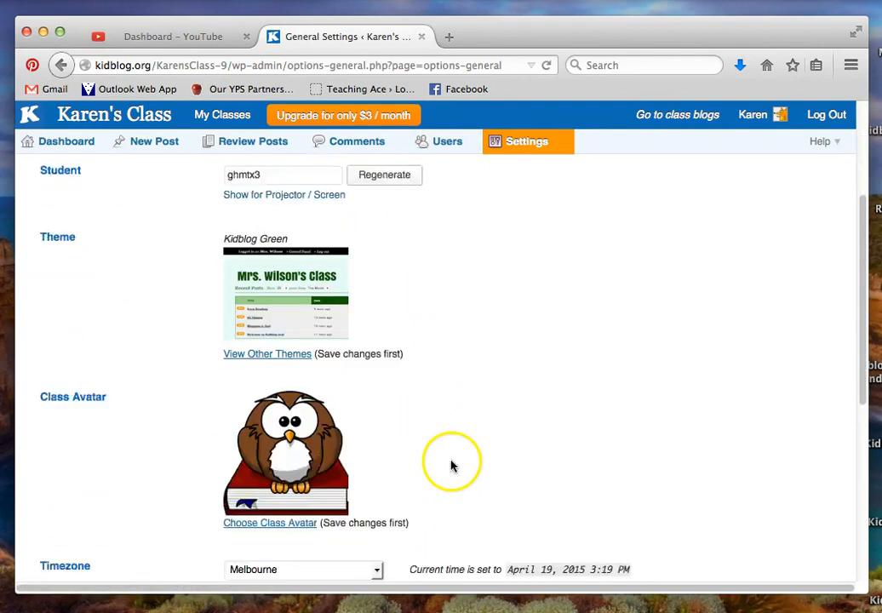
{"action": "scroll", "coordinate": [451, 465], "scroll_direction": "down", "scroll_amount": 1}
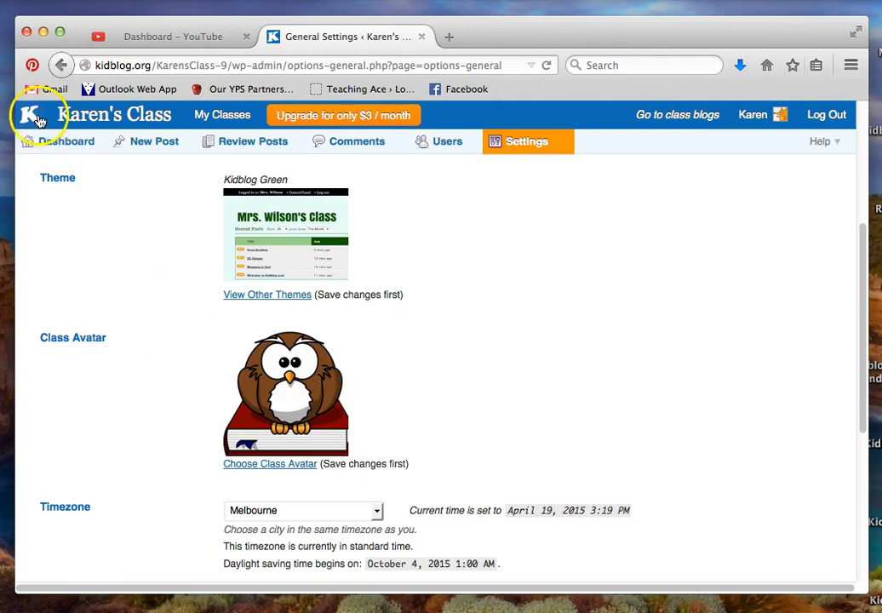
Step: Open the class avatar chooser and upload Barn.png from the Kidblog Setup Demo folder as the new avatar image
{"action": "mouse_move", "coordinate": [28, 114]}
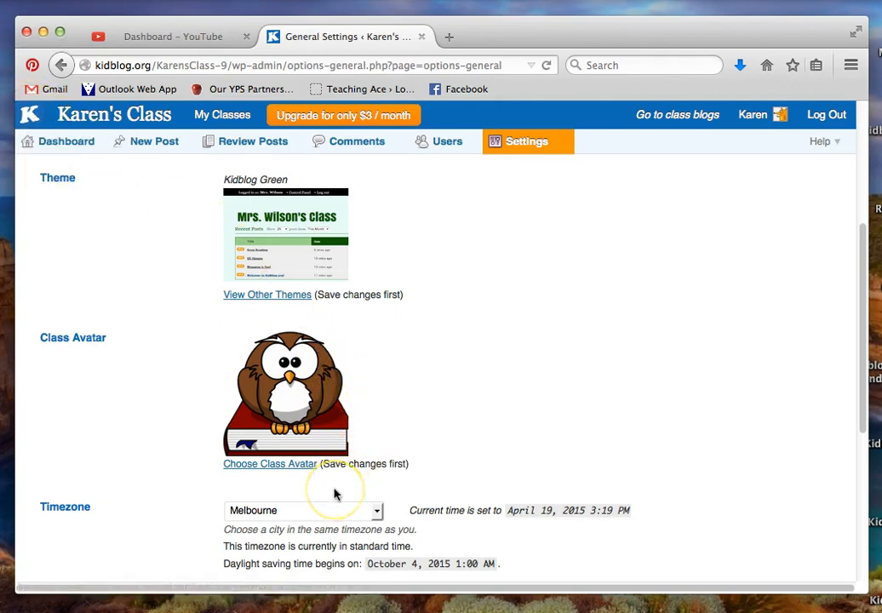
{"action": "left_click", "coordinate": [295, 464]}
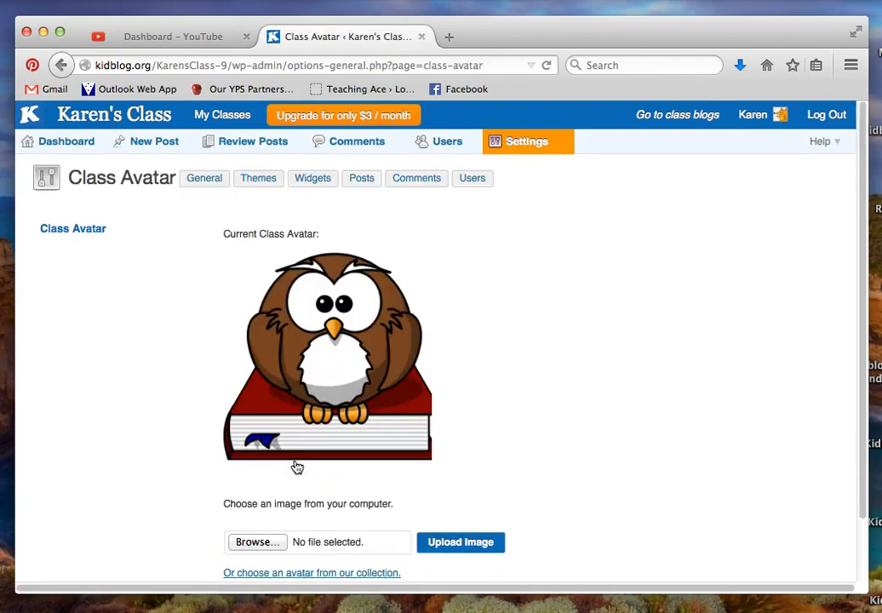
{"action": "scroll", "coordinate": [515, 448], "scroll_direction": "down", "scroll_amount": 2}
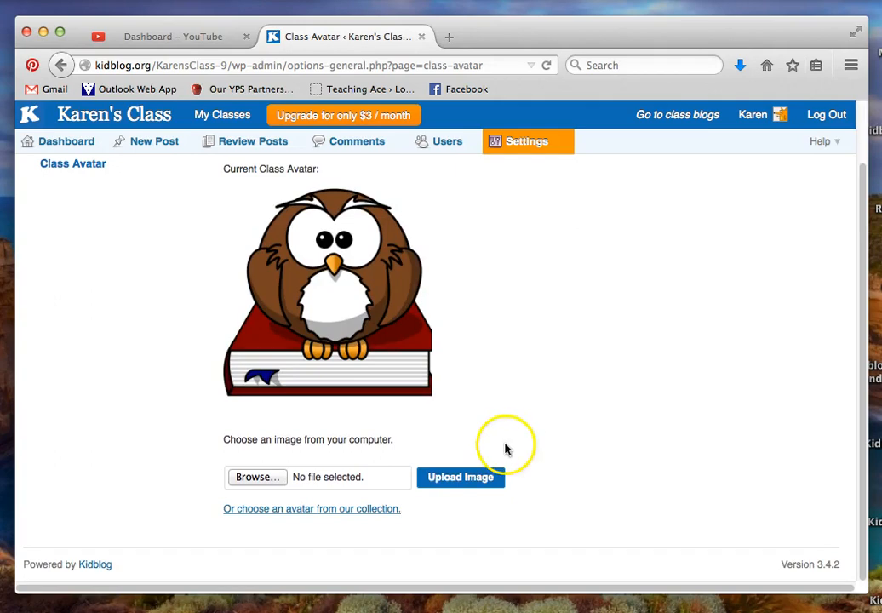
{"action": "left_click", "coordinate": [249, 480]}
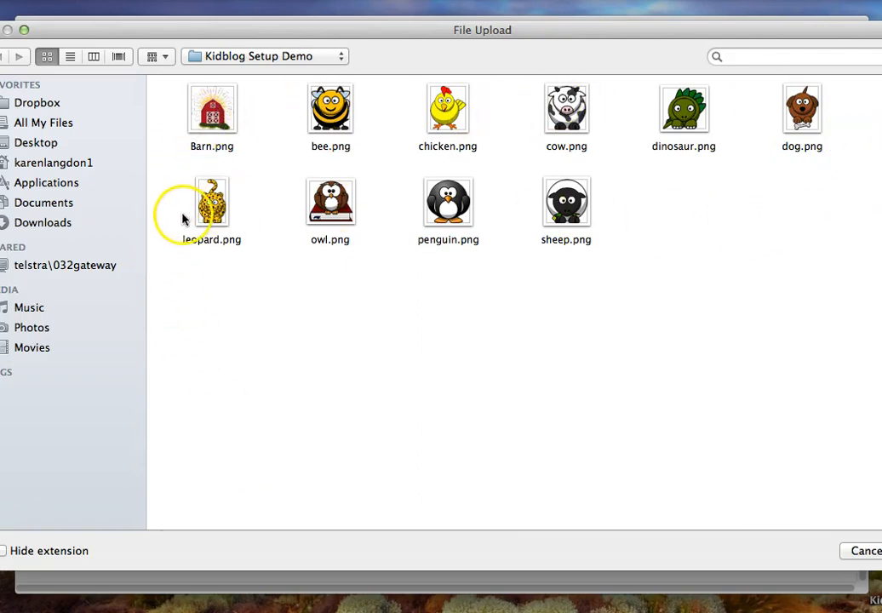
{"action": "left_click", "coordinate": [211, 124]}
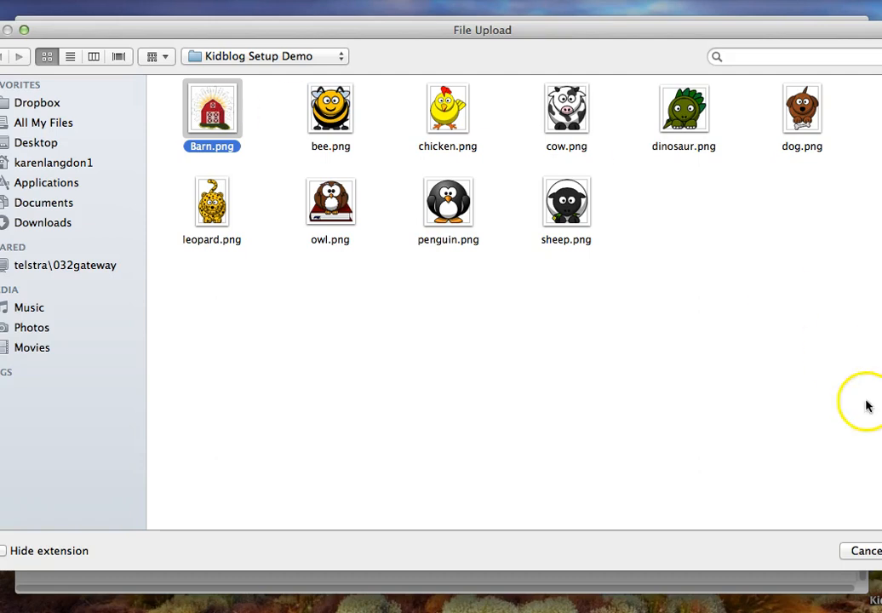
{"action": "key", "text": "Return"}
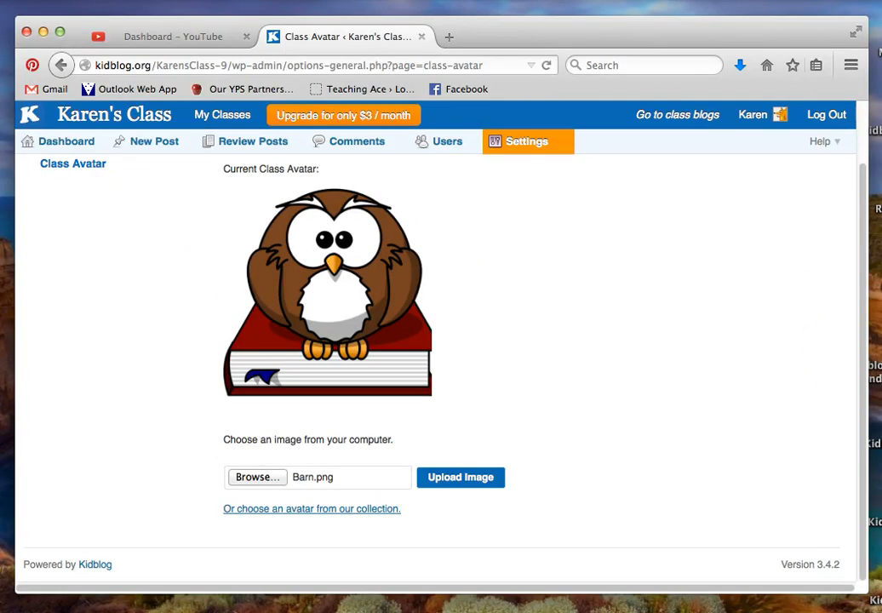
{"action": "left_click", "coordinate": [482, 482]}
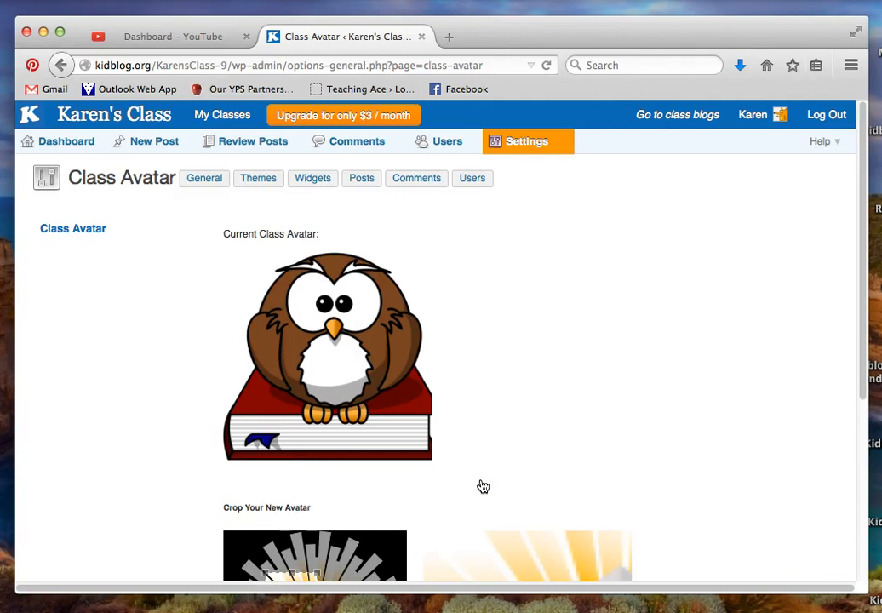
Step: Enlarge the crop area to cover nearly the whole barn picture and crop the image as the class avatar
{"action": "scroll", "coordinate": [482, 485], "scroll_direction": "down", "scroll_amount": 5}
{"action": "left_click_drag", "start_coordinate": [282, 315], "coordinate": [292, 338]}
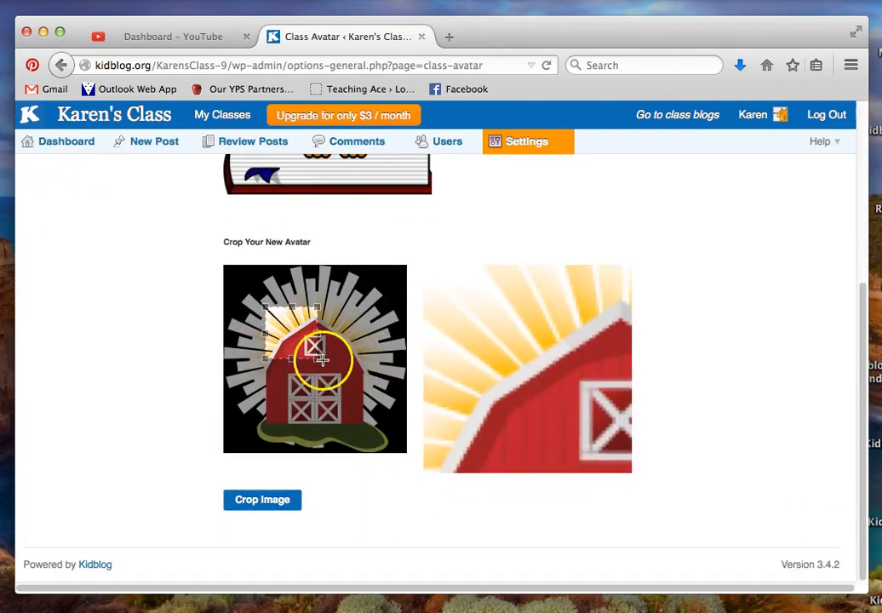
{"action": "left_click_drag", "start_coordinate": [318, 359], "coordinate": [416, 448]}
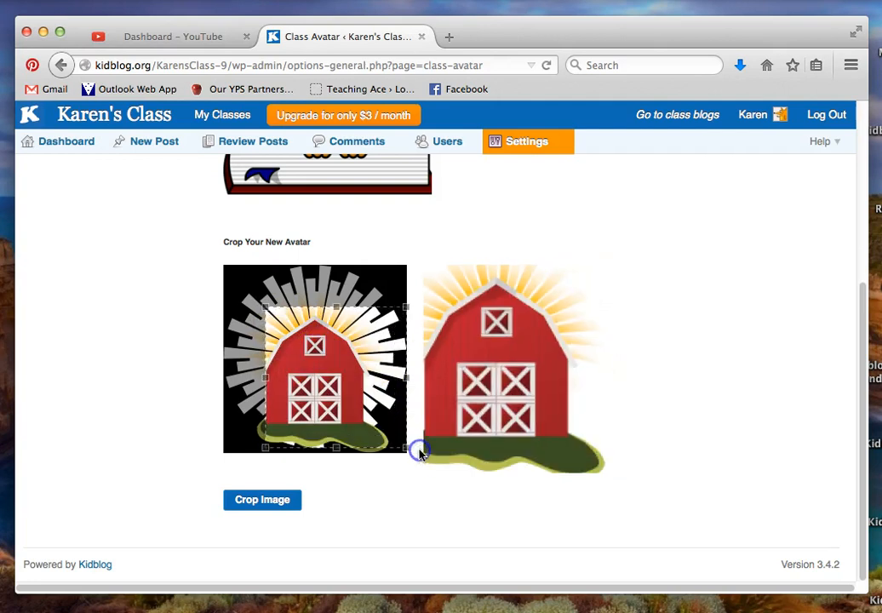
{"action": "left_click_drag", "start_coordinate": [253, 298], "coordinate": [181, 222]}
{"action": "left_click_drag", "start_coordinate": [429, 480], "coordinate": [399, 447]}
{"action": "left_click_drag", "start_coordinate": [316, 449], "coordinate": [316, 468]}
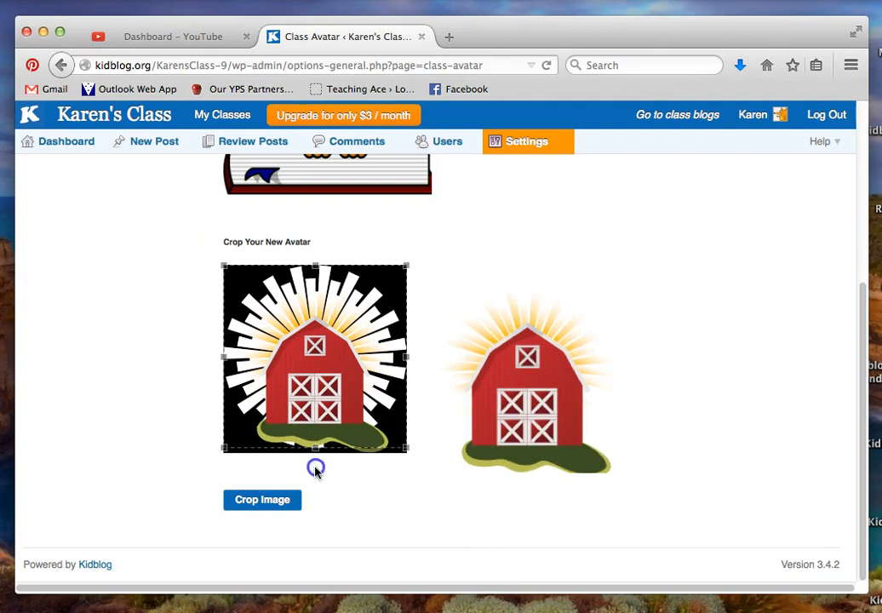
{"action": "left_click", "coordinate": [532, 407]}
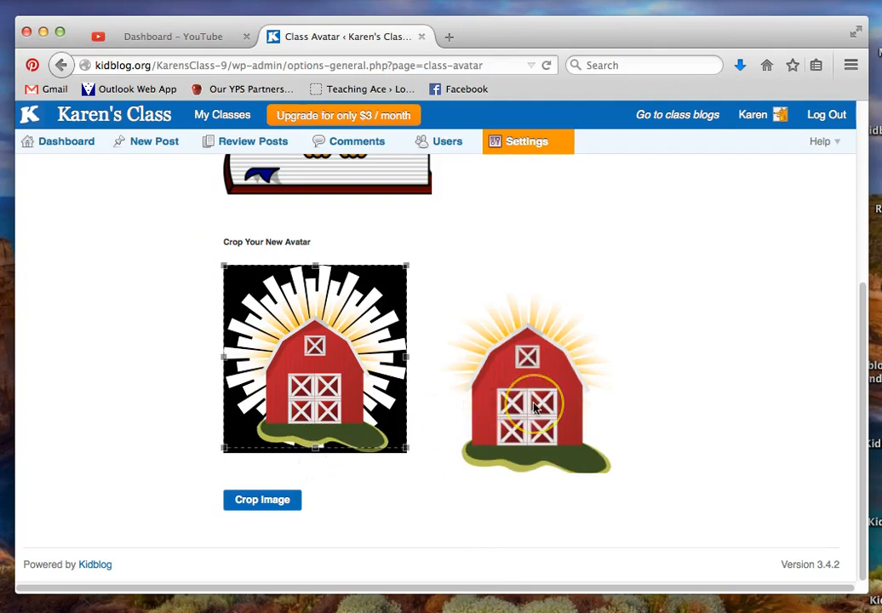
{"action": "left_click", "coordinate": [232, 499]}
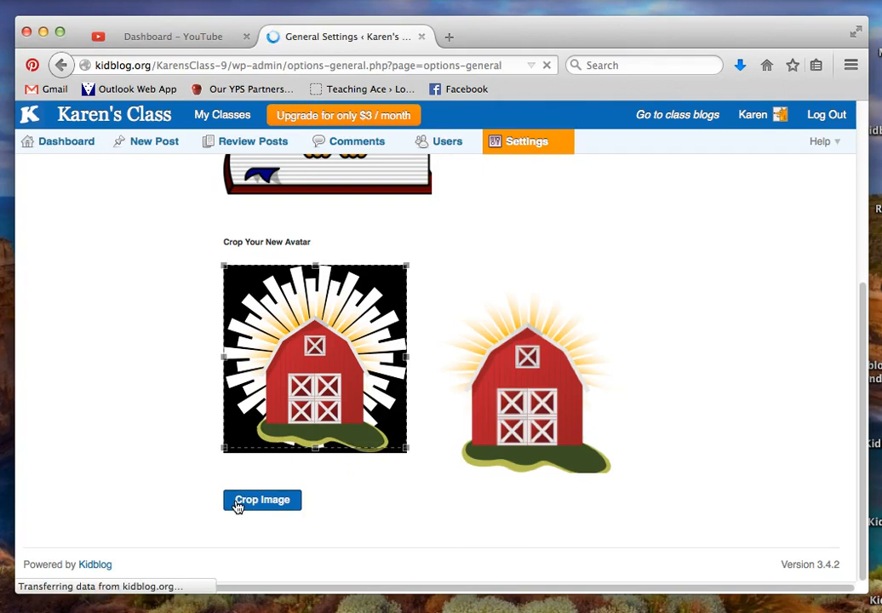
{"action": "left_click", "coordinate": [623, 450]}
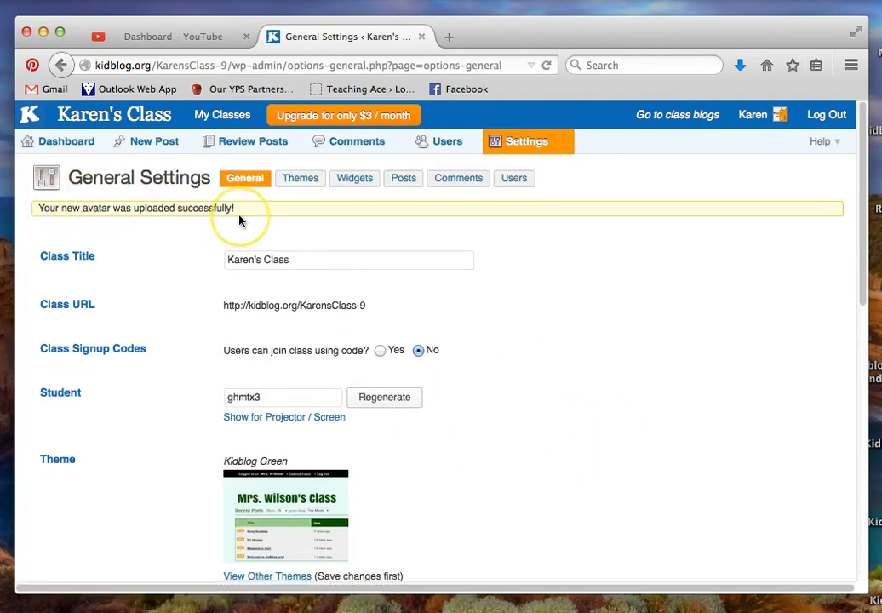
Step: Check the barn avatar in the general settings and in the sidebar of the class blogs page
{"action": "scroll", "coordinate": [450, 426], "scroll_direction": "down", "scroll_amount": 1}
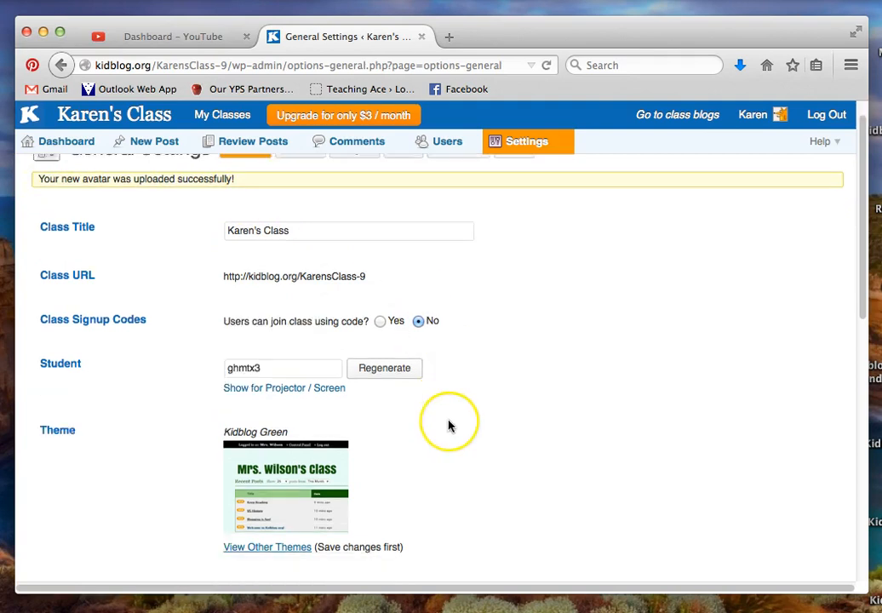
{"action": "scroll", "coordinate": [449, 426], "scroll_direction": "down", "scroll_amount": 5}
{"action": "scroll", "coordinate": [450, 426], "scroll_direction": "up", "scroll_amount": 1}
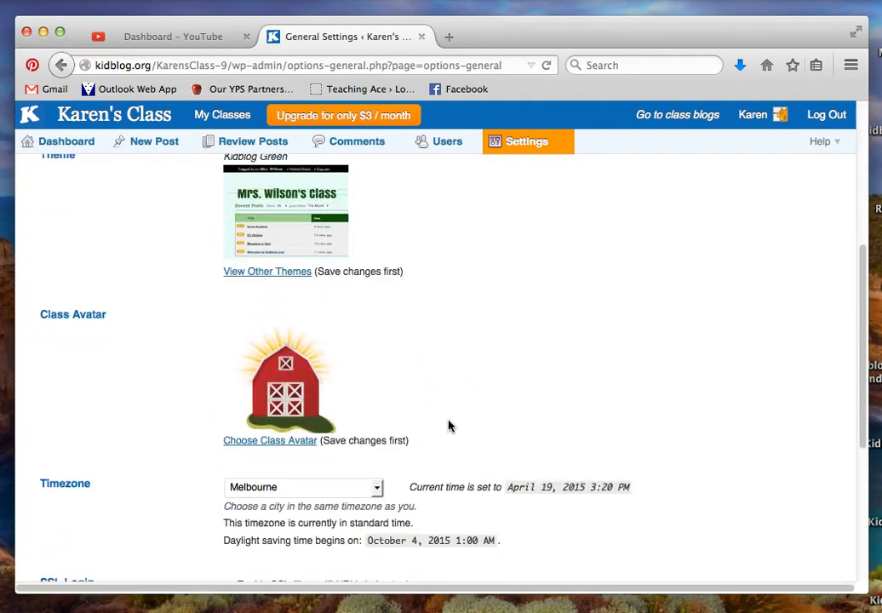
{"action": "scroll", "coordinate": [450, 426], "scroll_direction": "up", "scroll_amount": 6}
{"action": "left_click", "coordinate": [652, 114]}
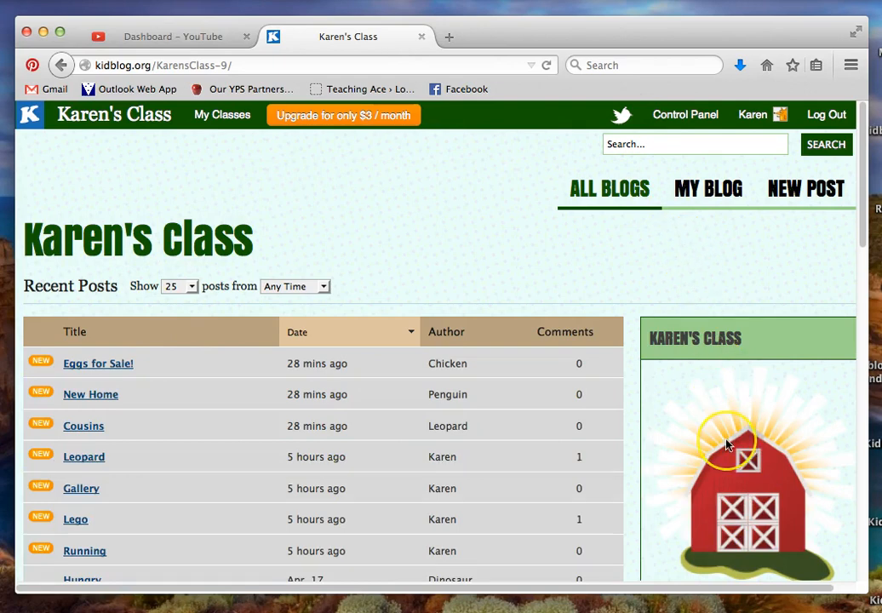
{"action": "scroll", "coordinate": [728, 444], "scroll_direction": "down", "scroll_amount": 3}
{"action": "scroll", "coordinate": [728, 445], "scroll_direction": "up", "scroll_amount": 3}
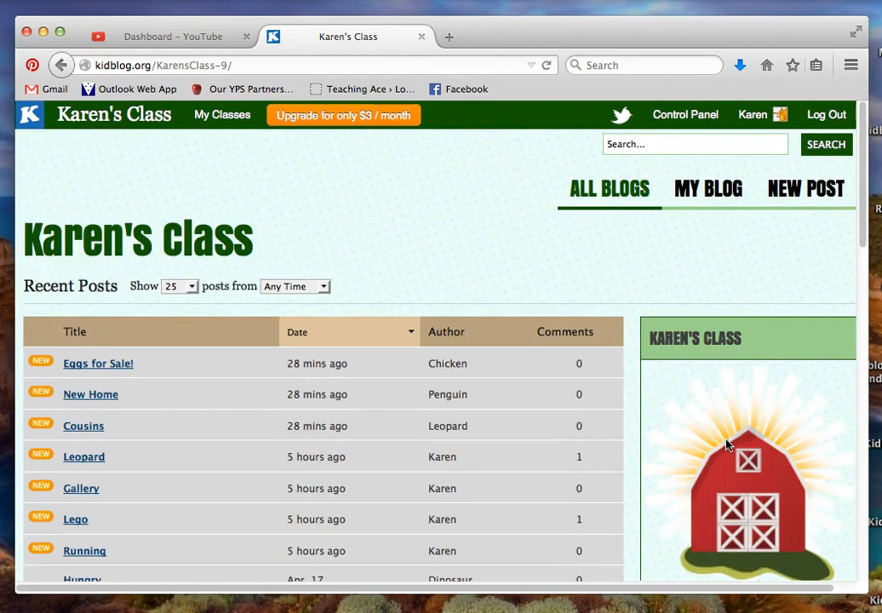